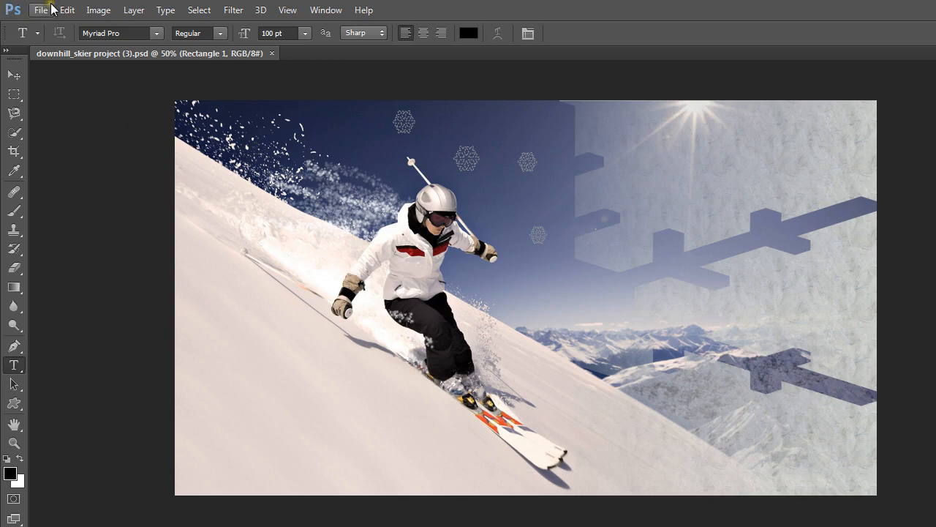
- Create a new 7 x 5 inch RGB document at 72 pixels/inch named "text" with transparent background contents
left_click(41, 10)
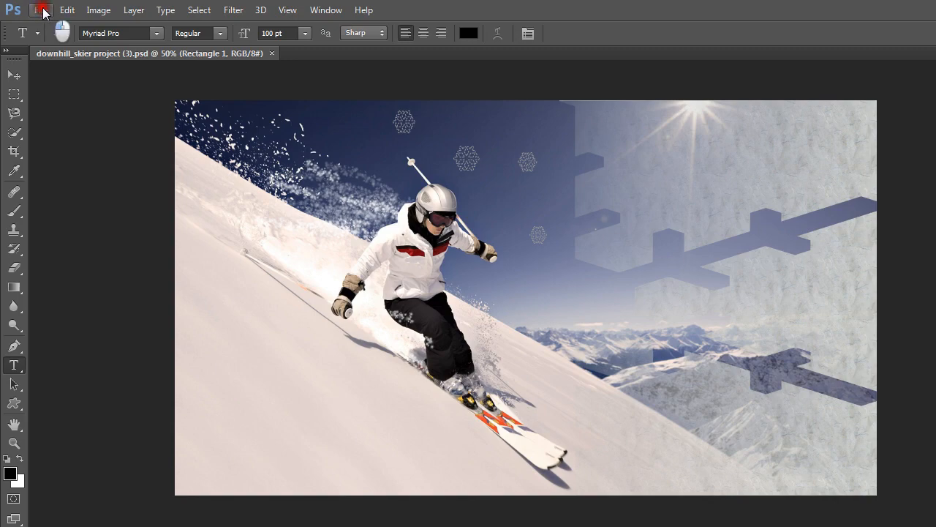
left_click(57, 27)
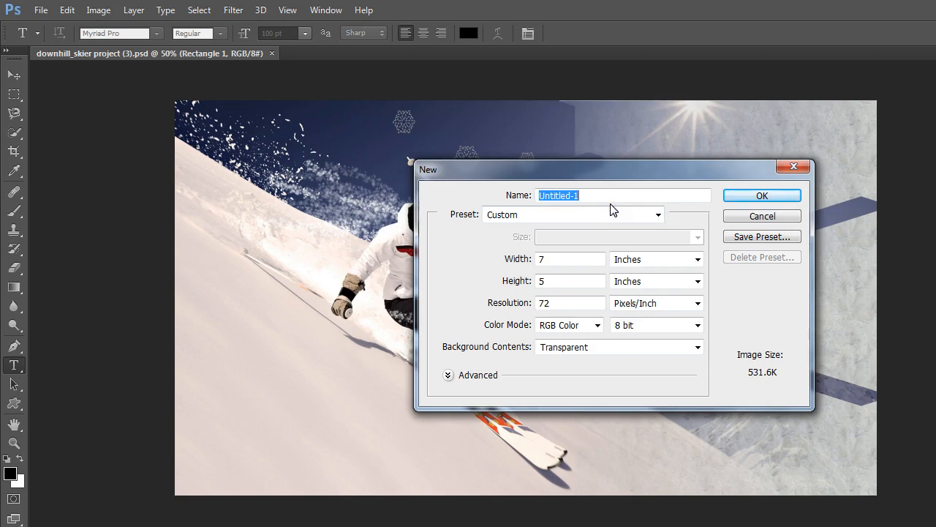
type("text")
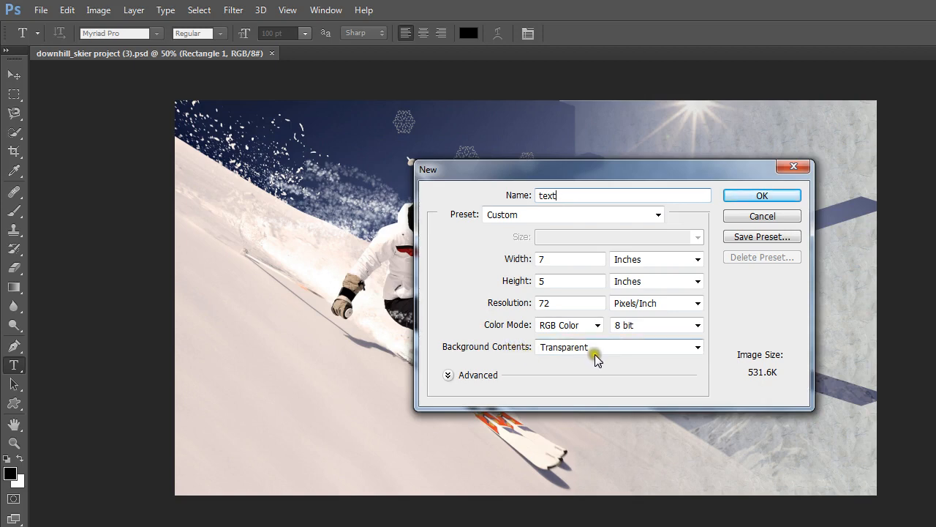
left_click(698, 348)
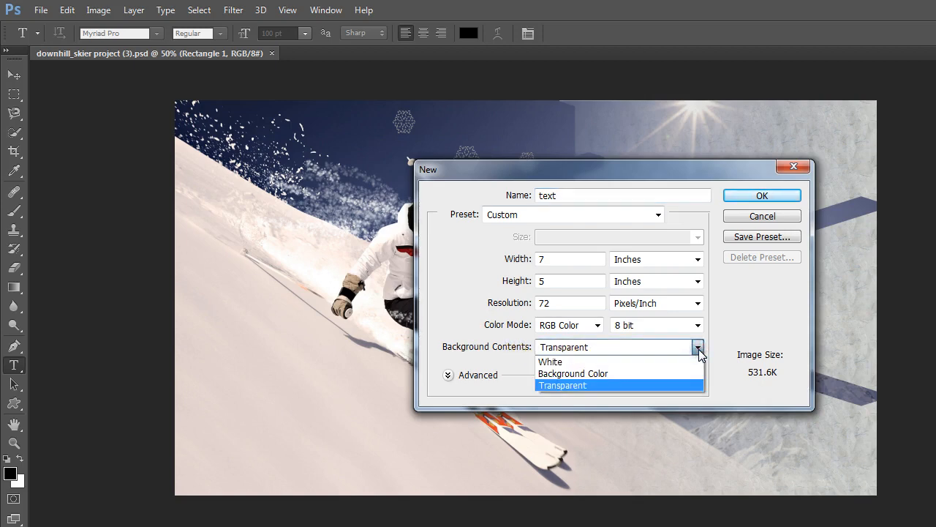
left_click(618, 362)
left_click(697, 349)
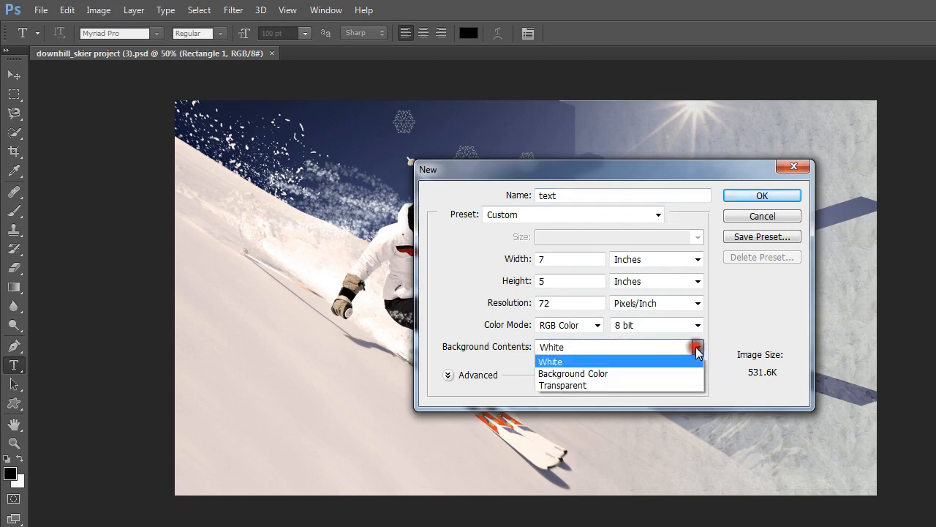
left_click(593, 383)
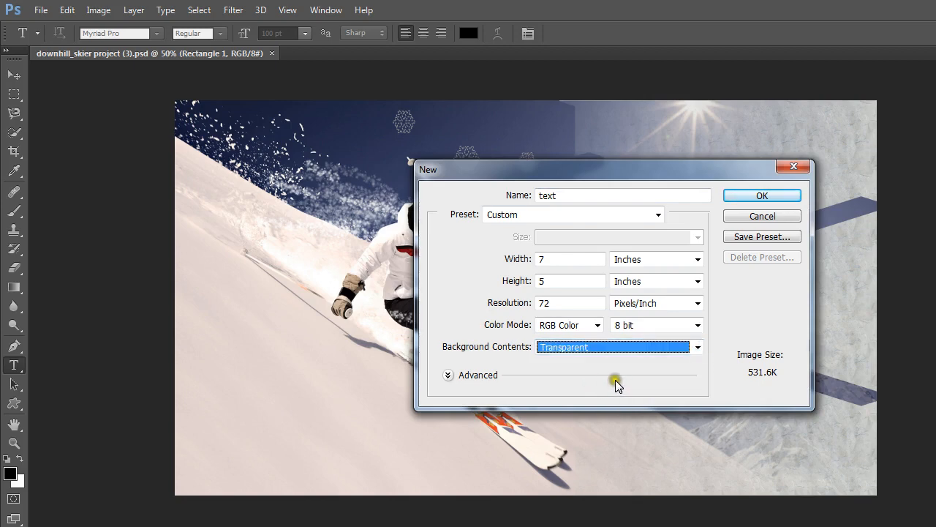
left_click(754, 196)
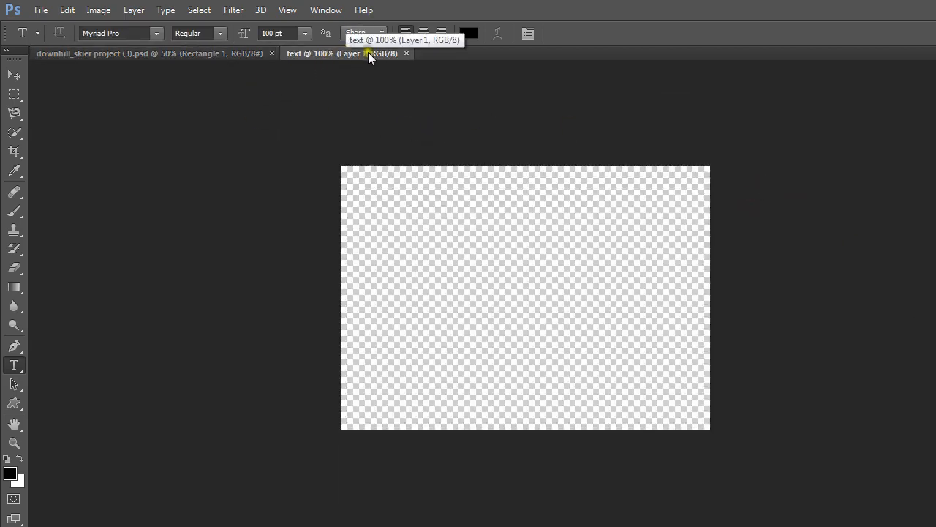
- Compare the two open documents, return to the text document and add two blank layers above Layer 1
left_click(133, 53)
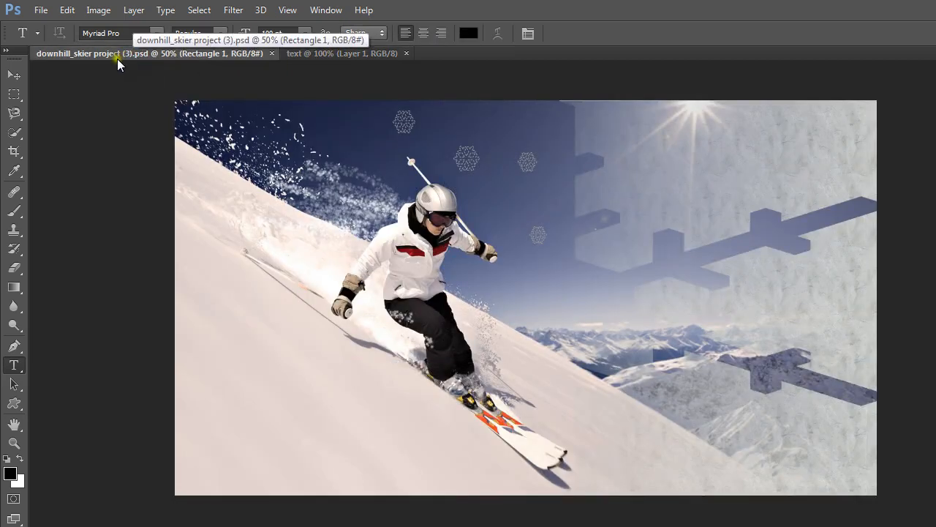
left_click(344, 53)
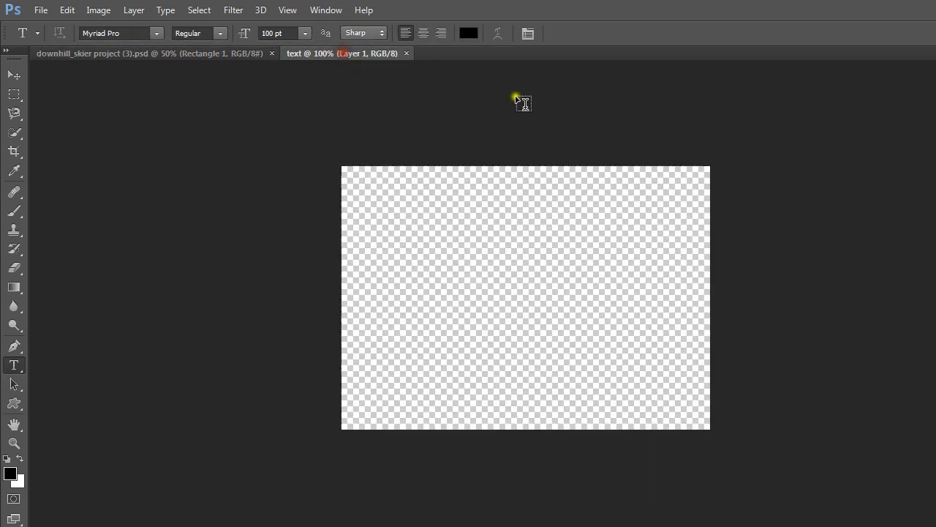
left_click(795, 285)
key("ctrl+shift+alt+n")
double_click(935, 293)
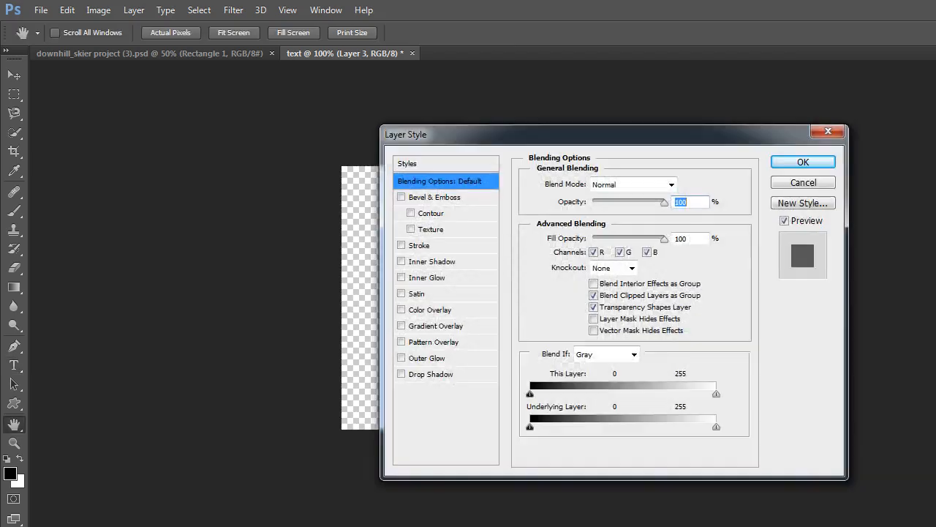
left_click(836, 136)
- Activate the horizontal Type tool and set the font size to 100 pt
key("t")
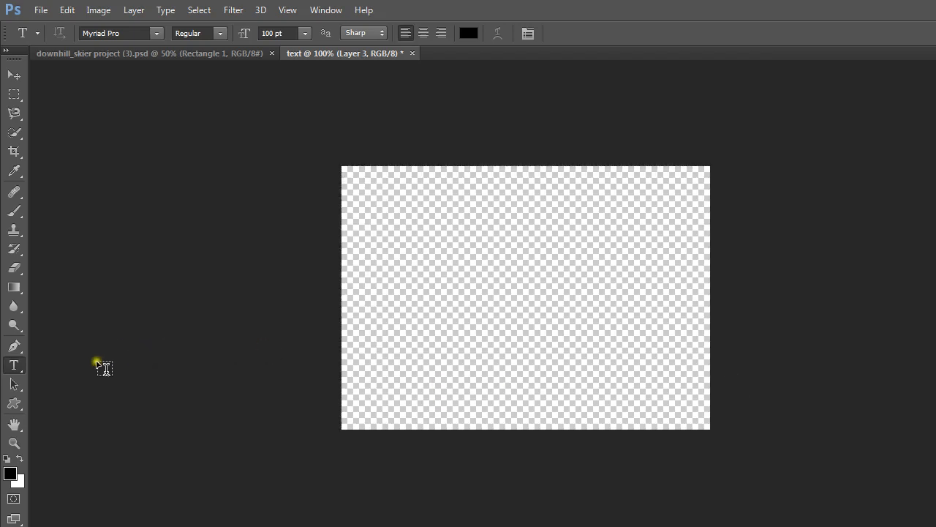
left_click(13, 365)
left_click(305, 34)
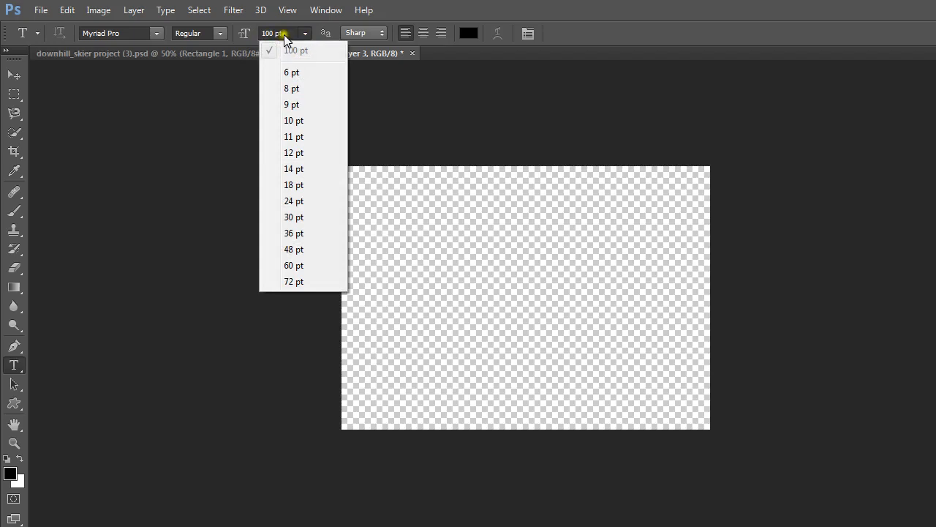
left_click(284, 33)
left_click(271, 34)
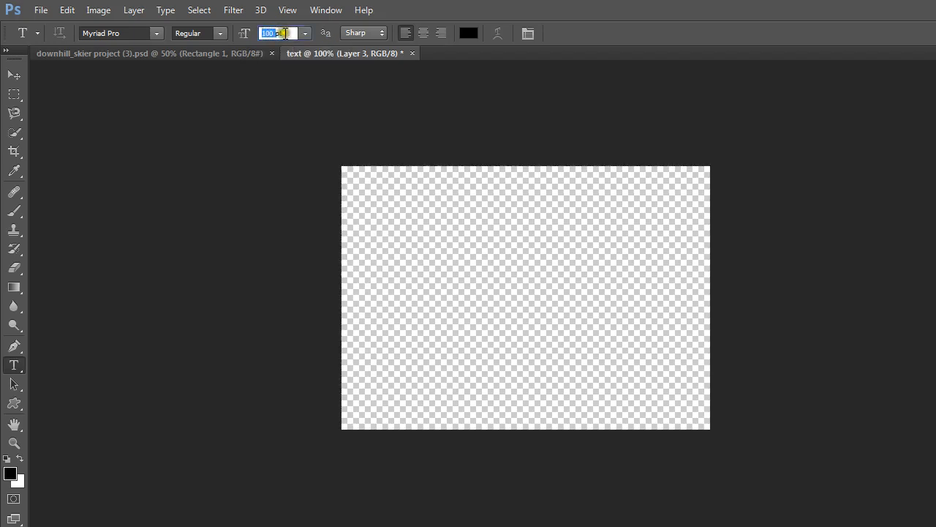
left_click(288, 33)
left_click_drag(288, 32, 228, 36)
type("100")
key("Return")
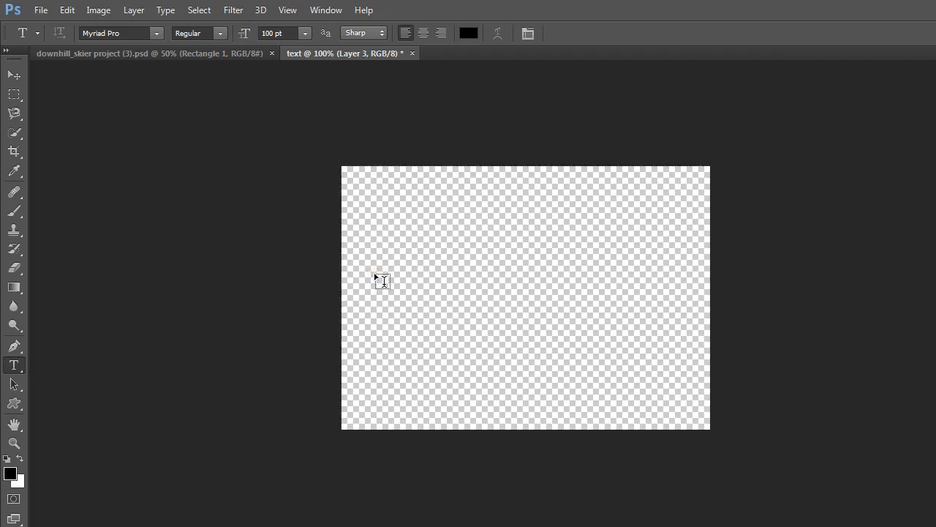
- Add a text box at the canvas's left middle containing the word "Pure" and commit it
left_click_drag(370, 267, 526, 335)
type("Pure")
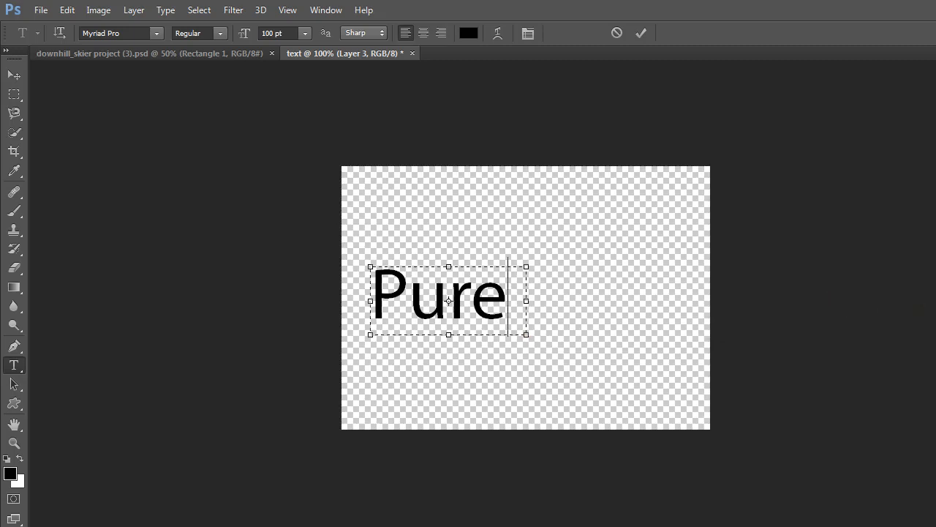
key("ctrl+Return")
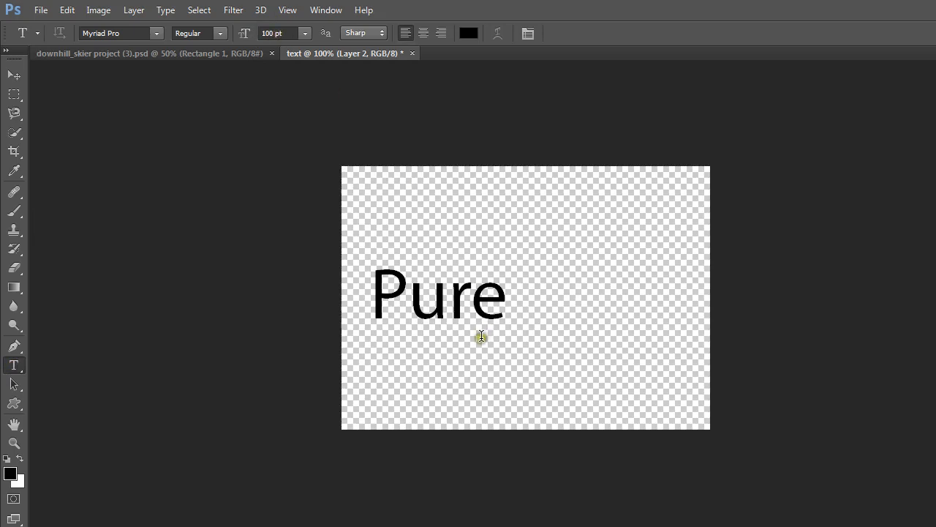
- Add a second text box on Layer 2 below "Pure" reading "Powder", widening the box to fit the word, and commit it
left_click_drag(371, 343, 592, 411)
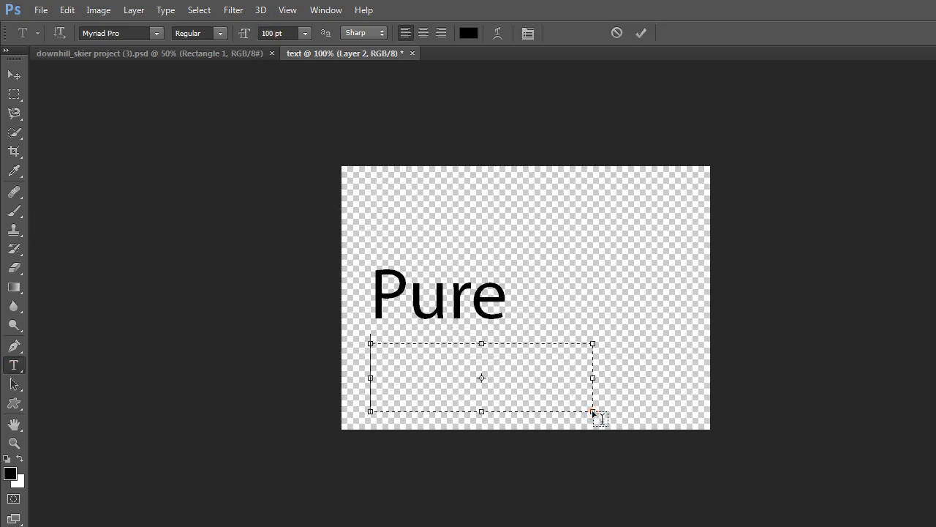
type("P")
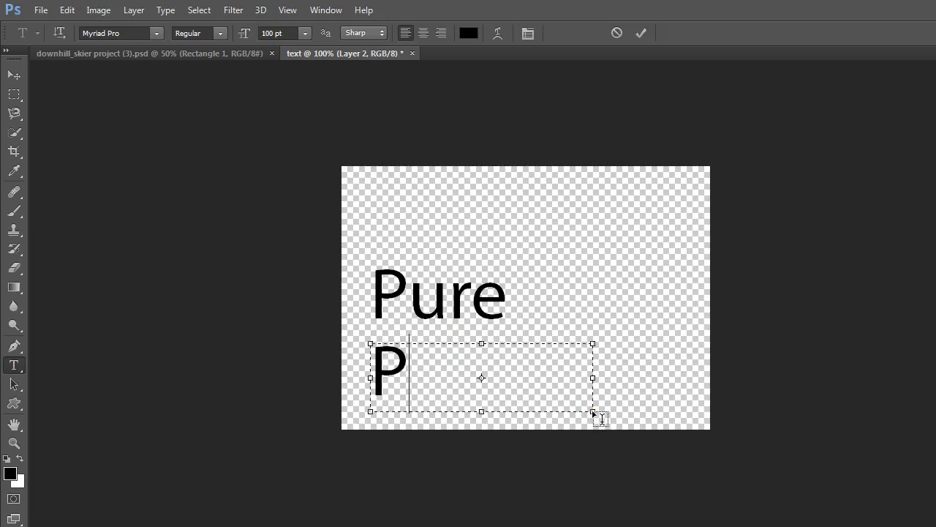
type("owde")
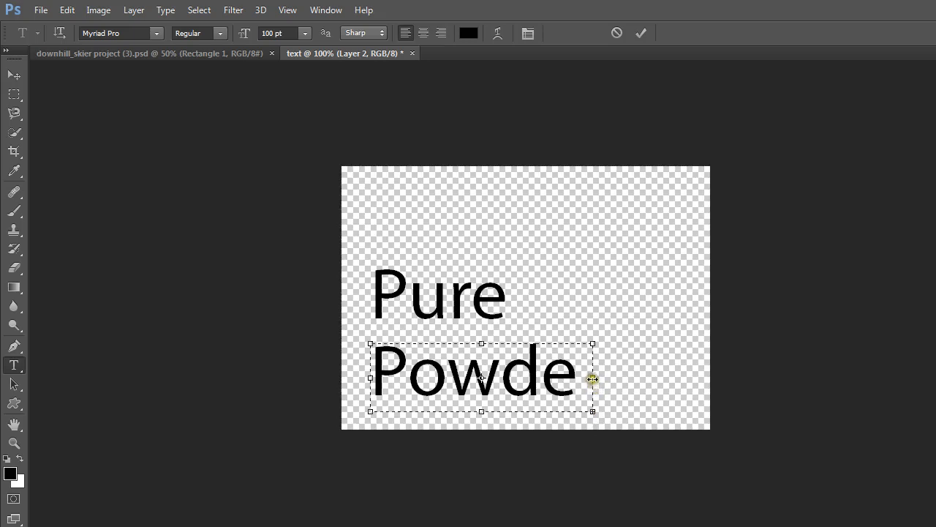
left_click_drag(592, 379, 628, 378)
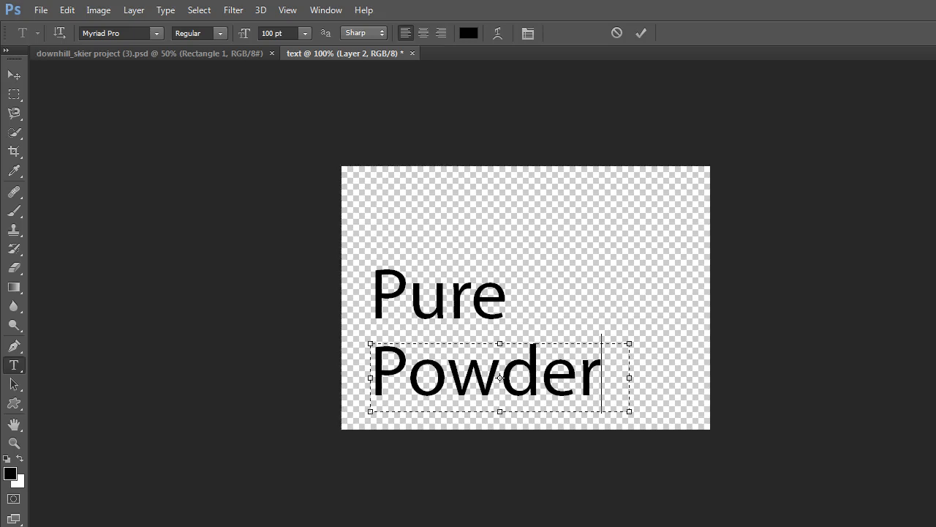
key("ctrl+Return")
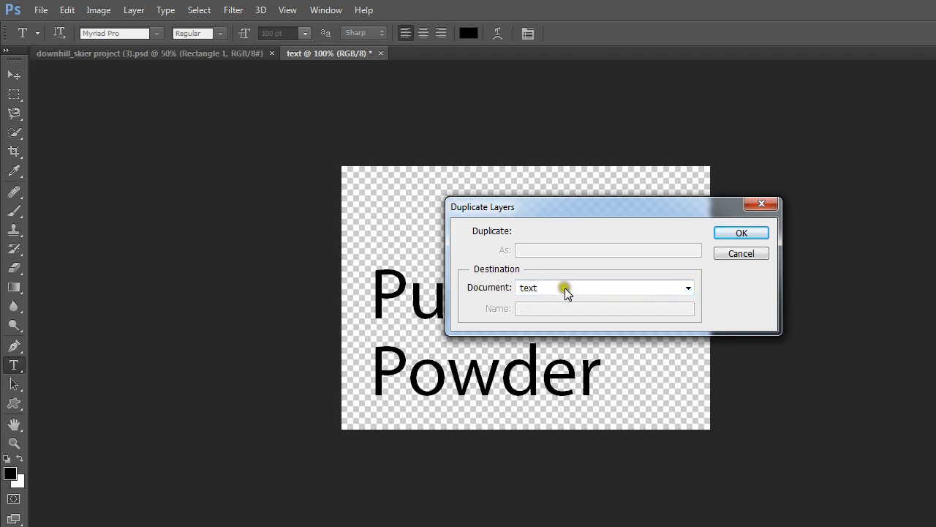
- Duplicate the two text layers into downhill_skier project (3).psd and switch to that document
left_click(688, 290)
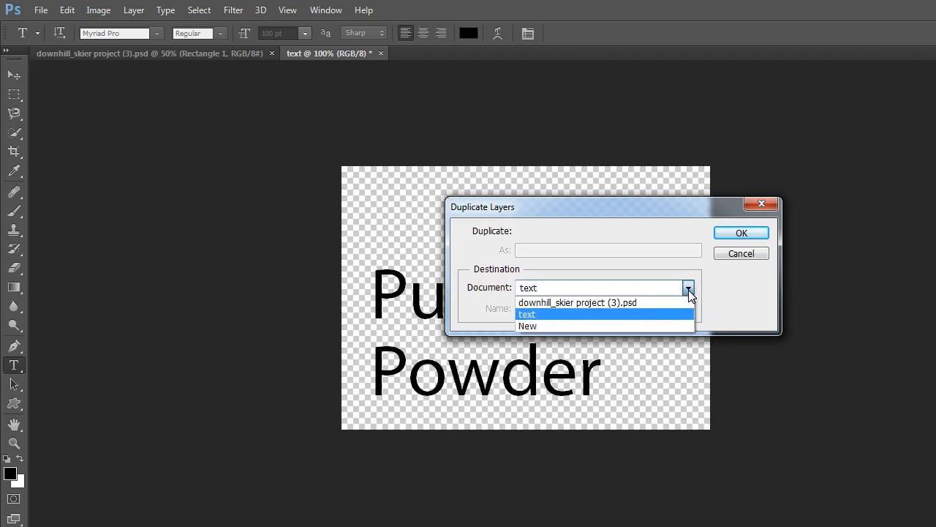
left_click(625, 300)
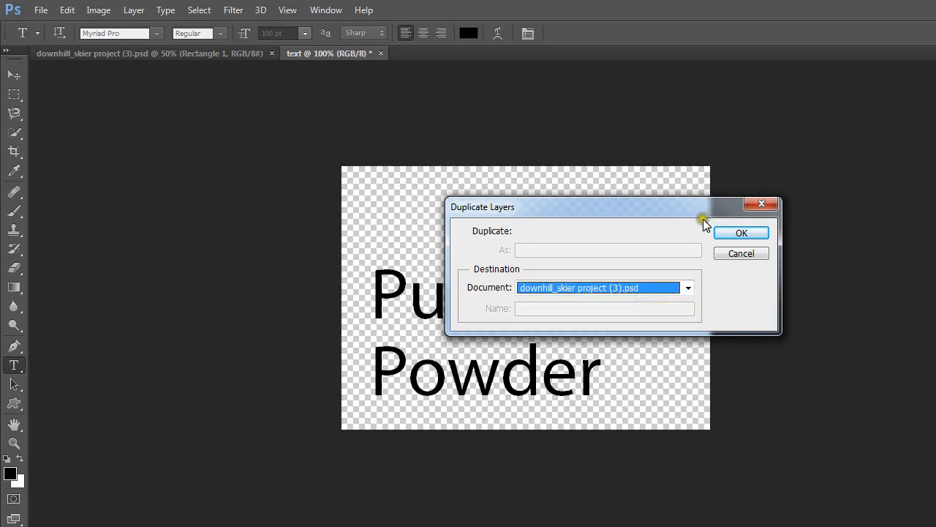
left_click(744, 234)
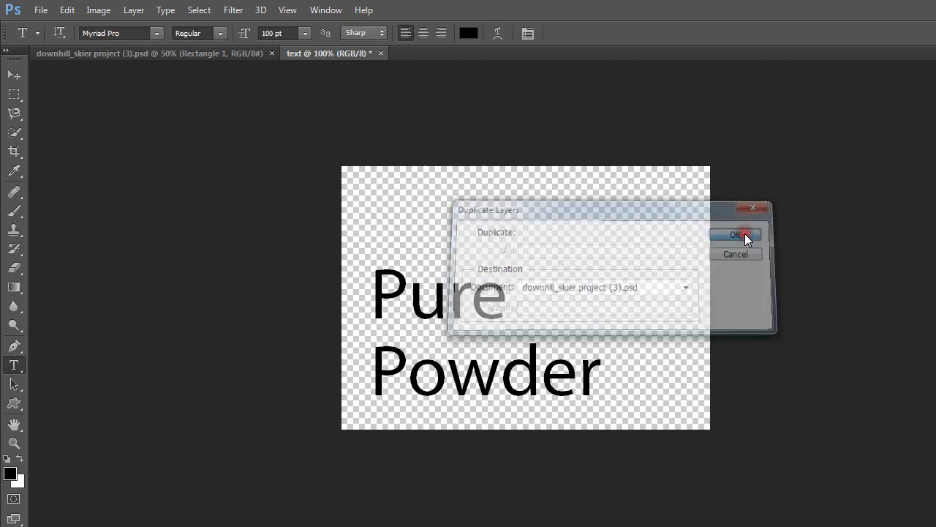
left_click(256, 197)
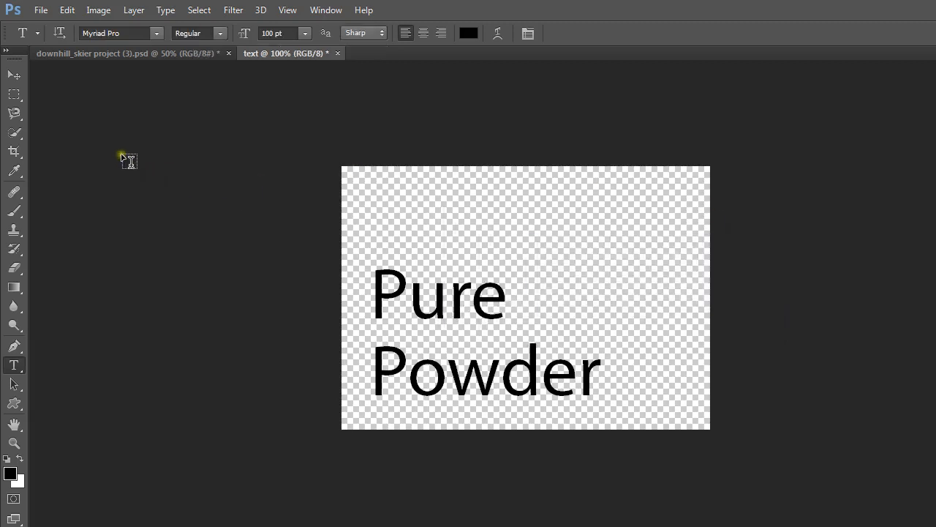
left_click(112, 54)
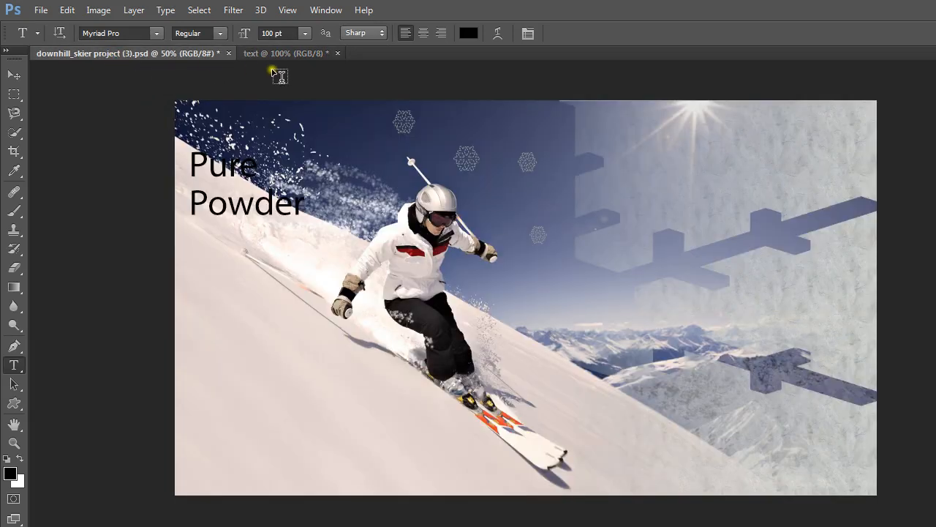
- Close the text document, saving it as text.psd in My Pictures
left_click(275, 53)
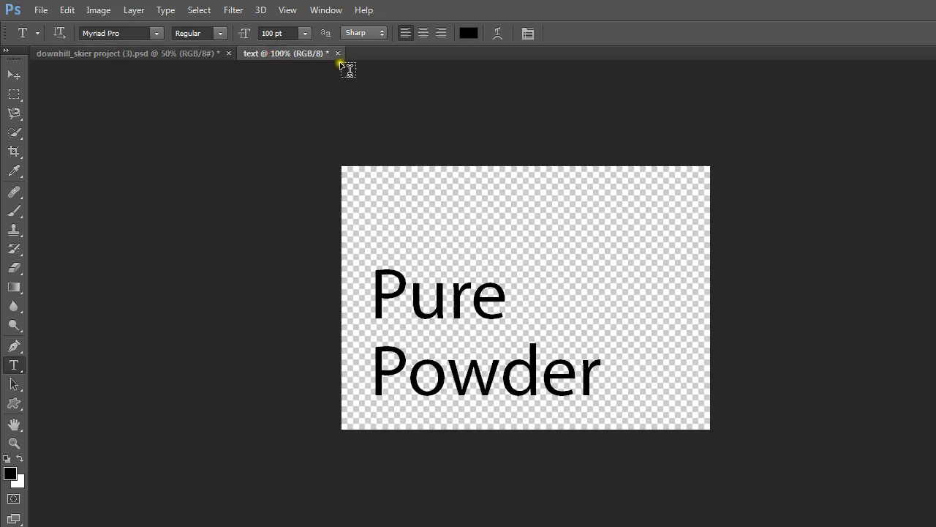
left_click(338, 54)
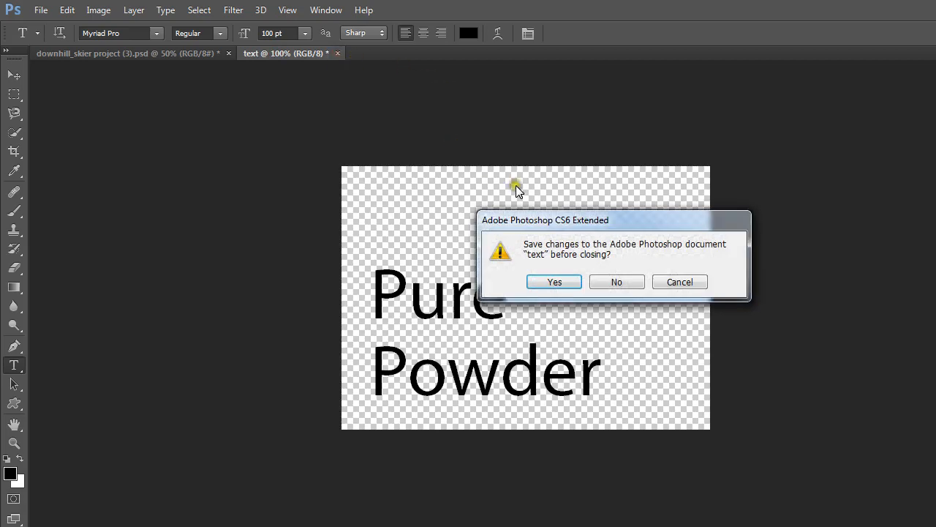
left_click(554, 282)
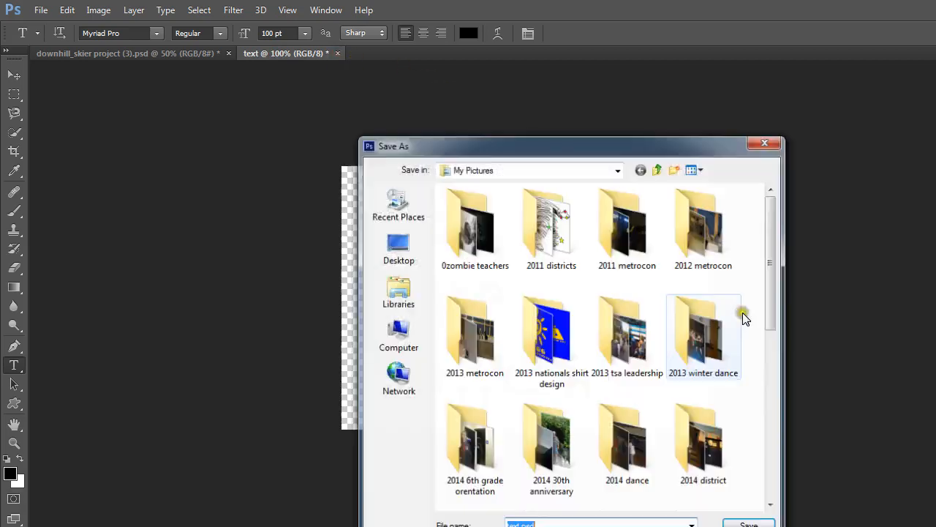
left_click(750, 525)
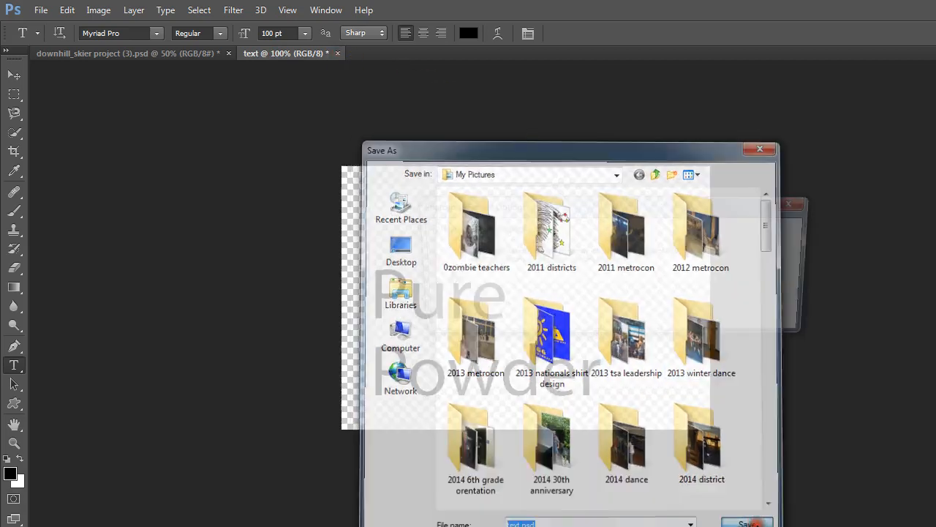
left_click(761, 233)
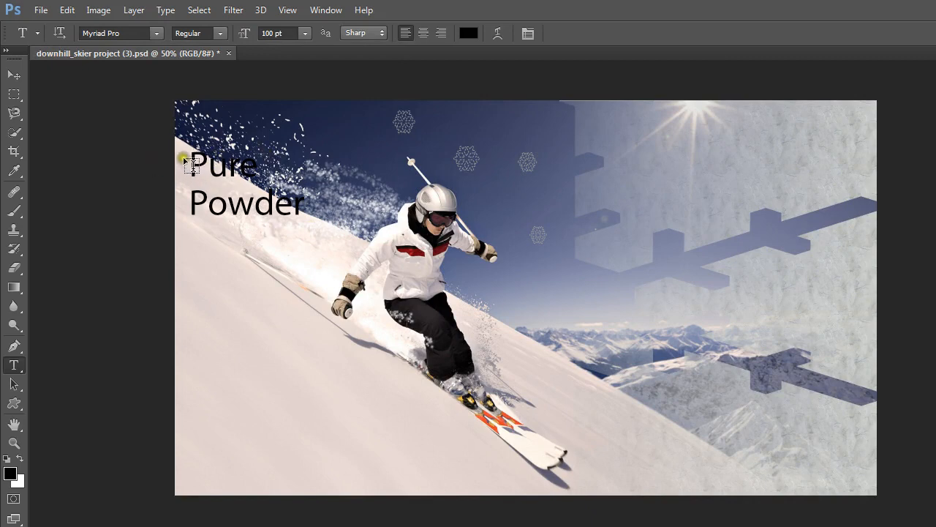
- Move the "Pure" and "Powder" text together down the snowy slope and onto the skier's gloved hand and legs
left_click(14, 74)
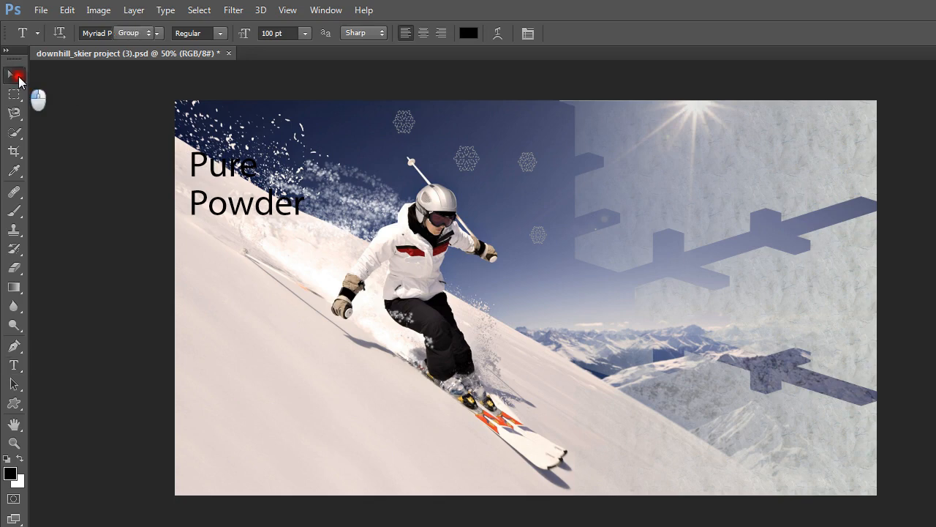
left_click_drag(218, 168, 232, 251)
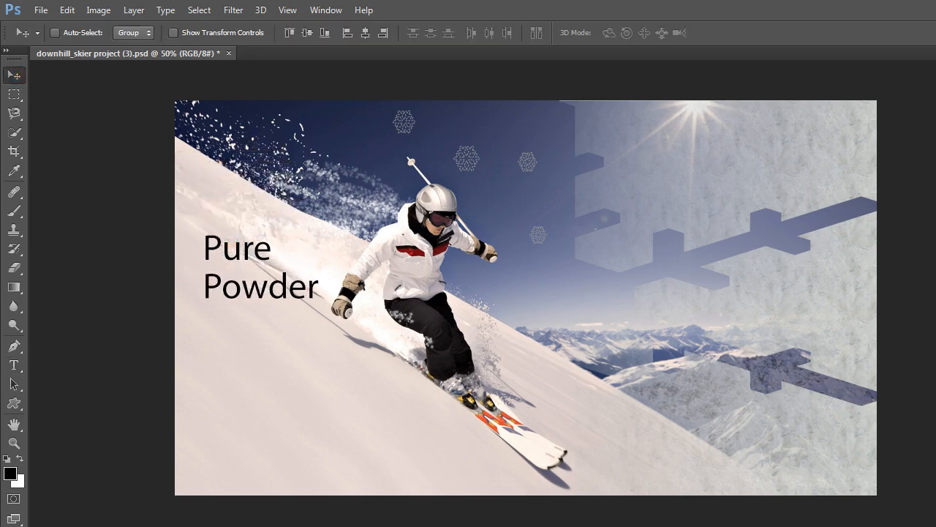
left_click_drag(240, 259, 249, 405)
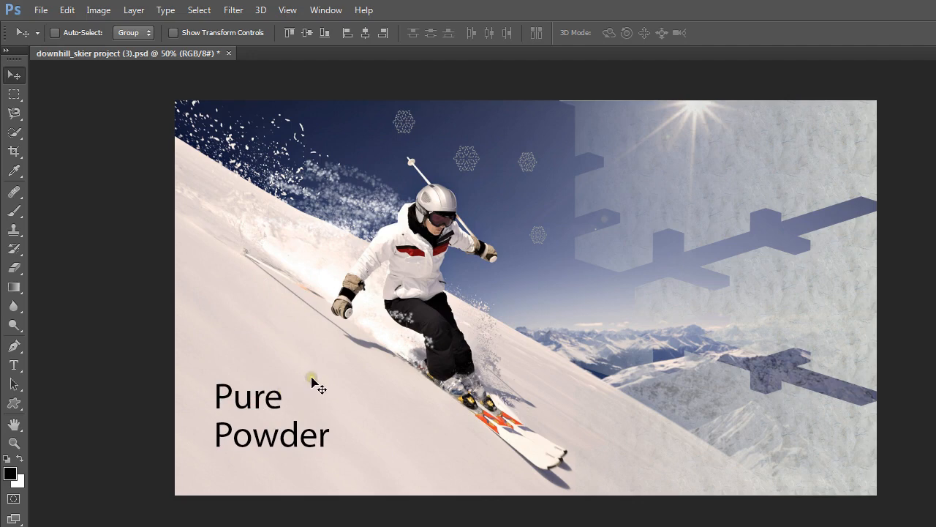
left_click_drag(262, 406, 364, 308)
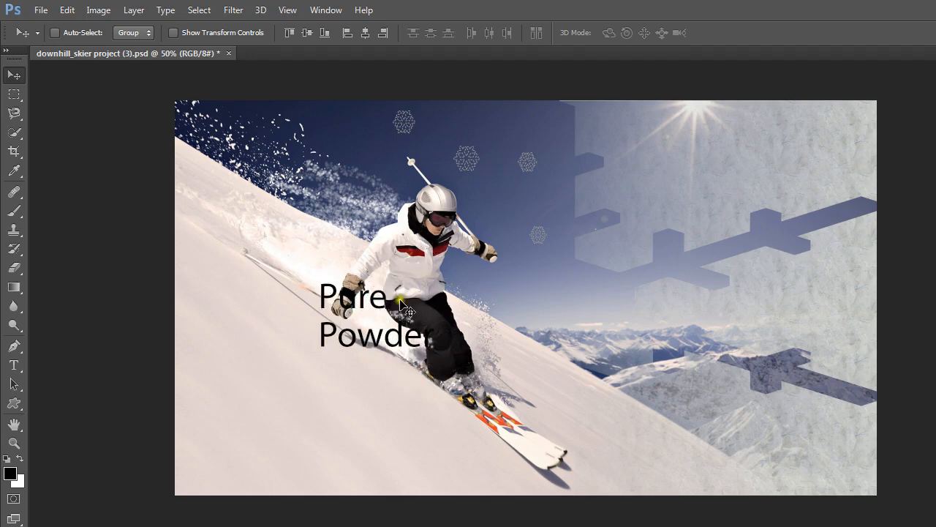
- Move the "Pure" and "Powder" text together off the skier onto the open snow in the image's lower-left area
left_click_drag(373, 304, 298, 401)
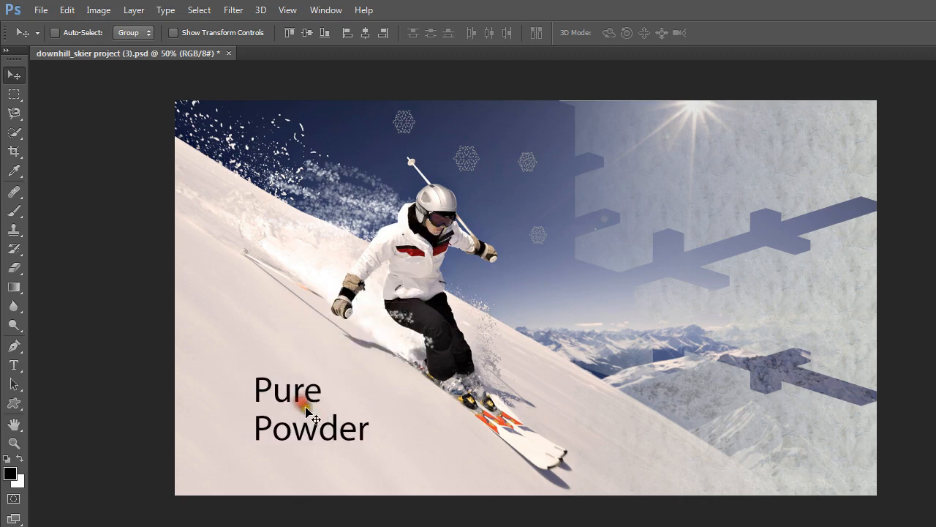
left_click(442, 462)
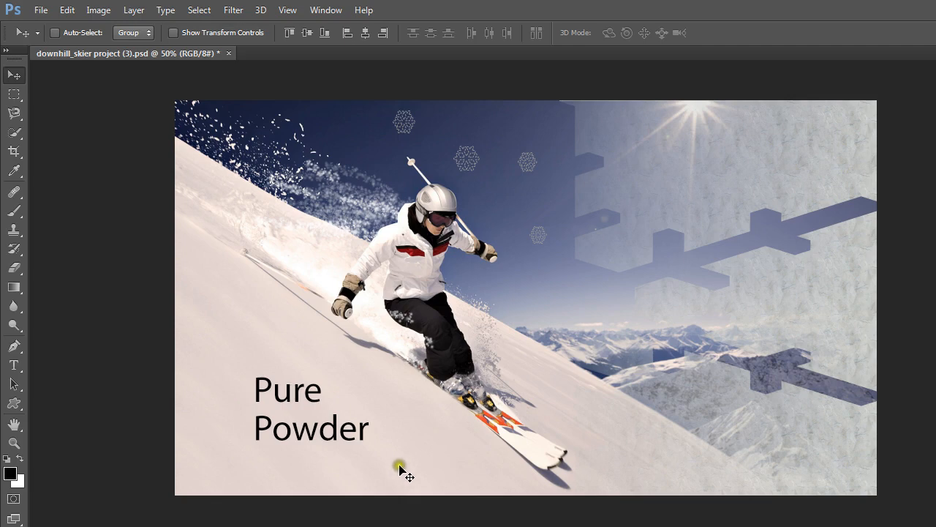
- Open the "Pure" text layer for editing with the Type tool and select the whole word
left_click(15, 369)
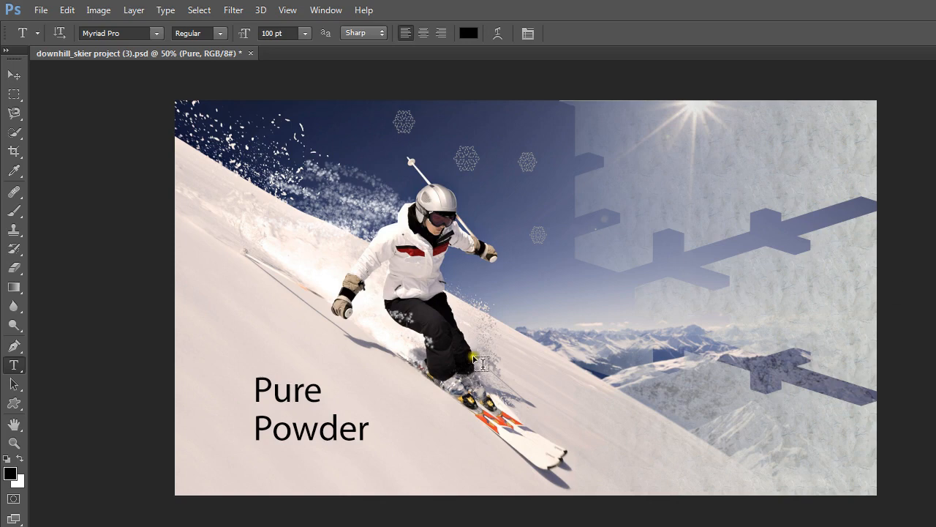
left_click(274, 392)
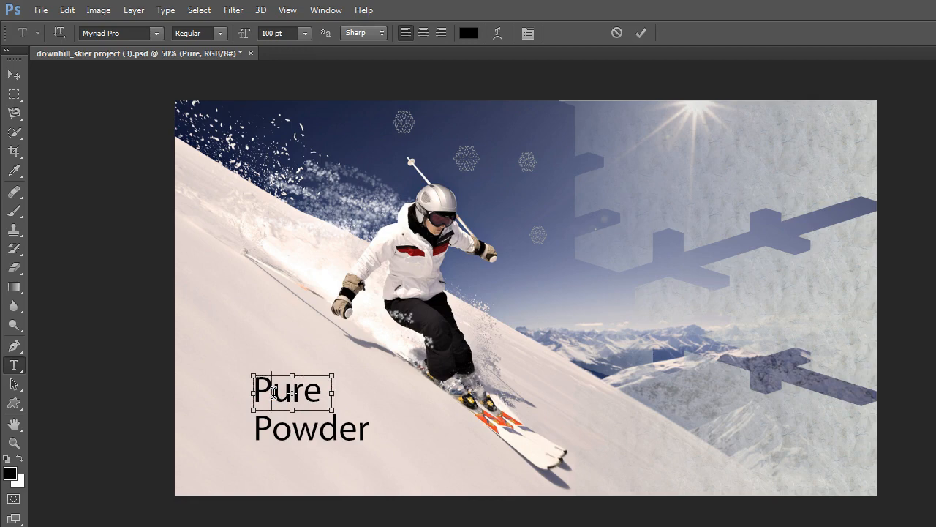
double_click(273, 392)
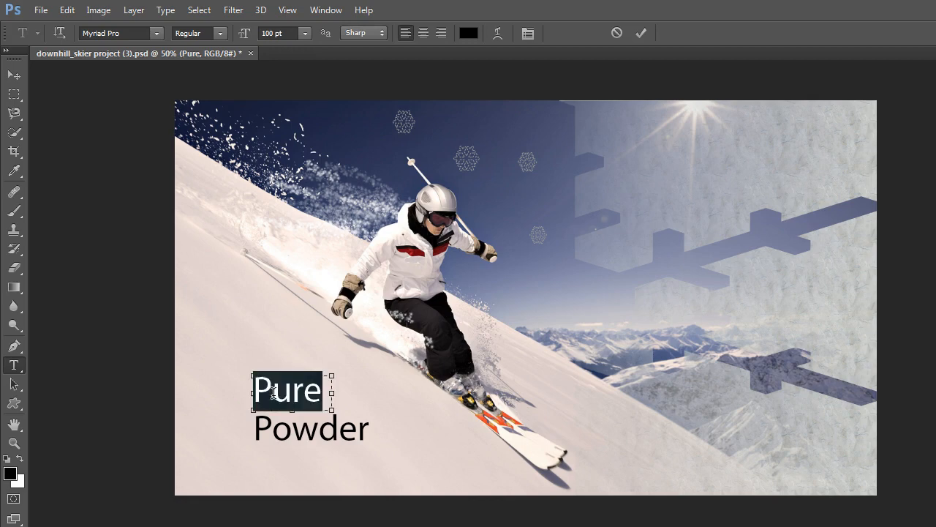
left_click(200, 12)
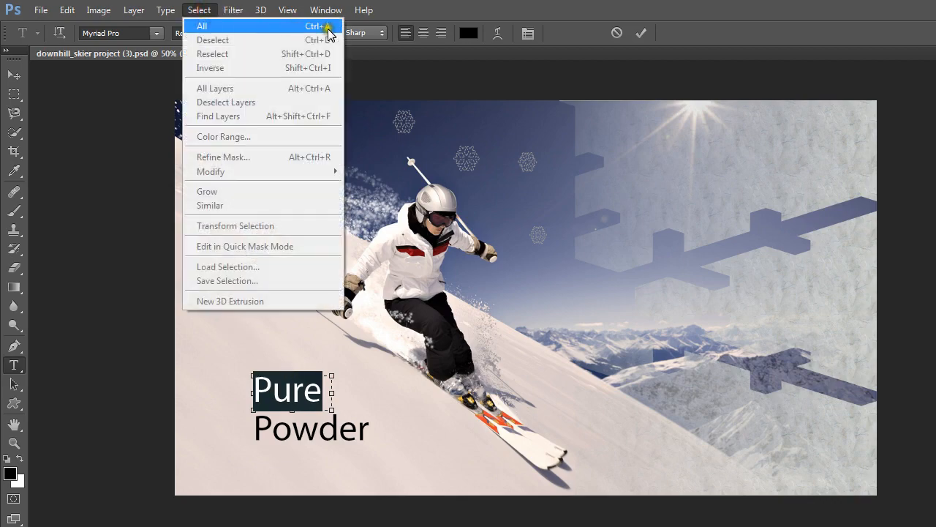
left_click(200, 10)
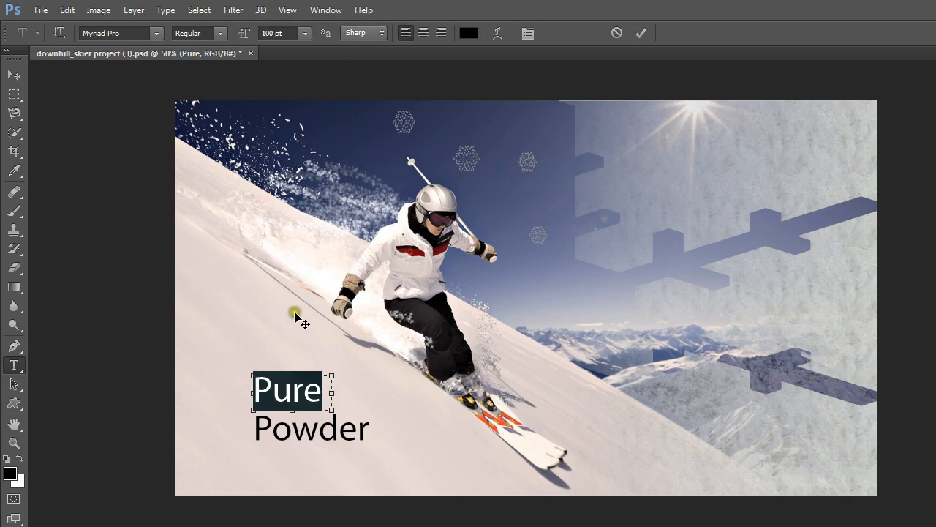
left_click(250, 280)
left_click(231, 258)
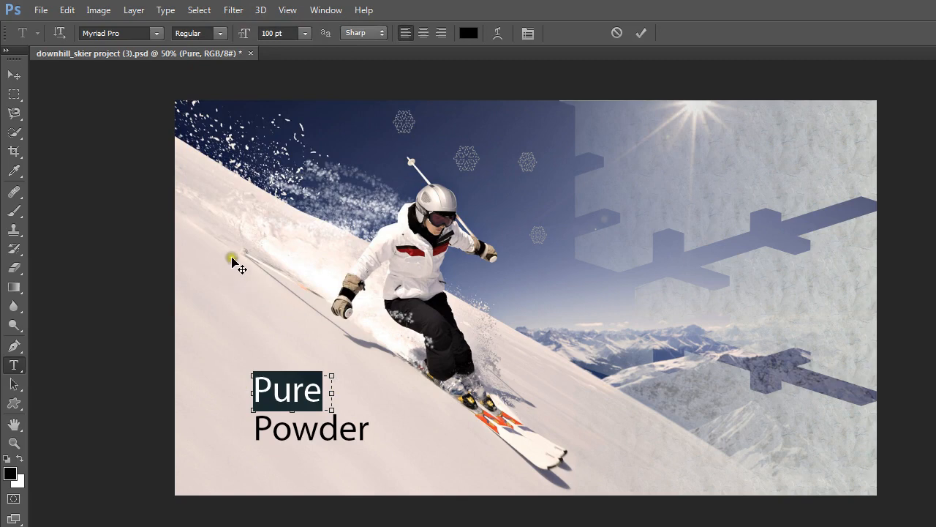
left_click(250, 230)
left_click(163, 108)
left_click(163, 89)
left_click(162, 90)
left_click(159, 91)
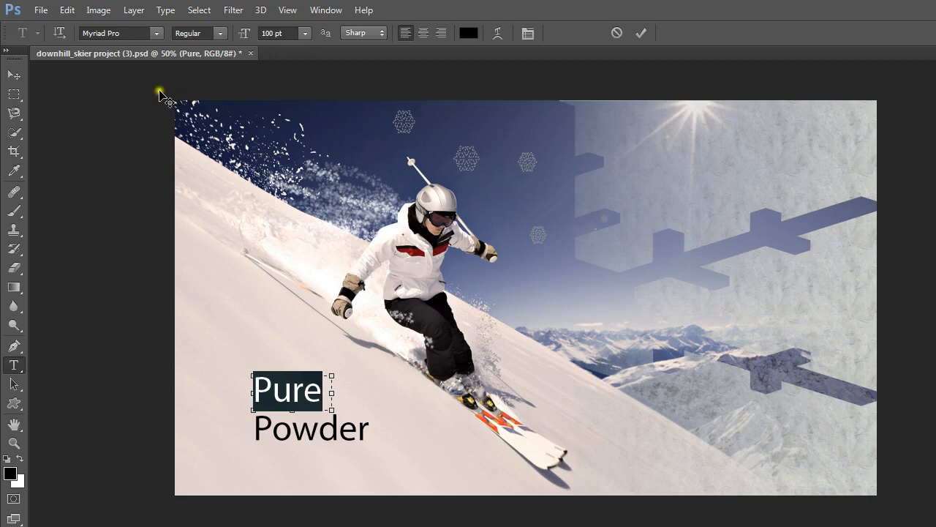
left_click(607, 100)
left_click(602, 103)
left_click(907, 139)
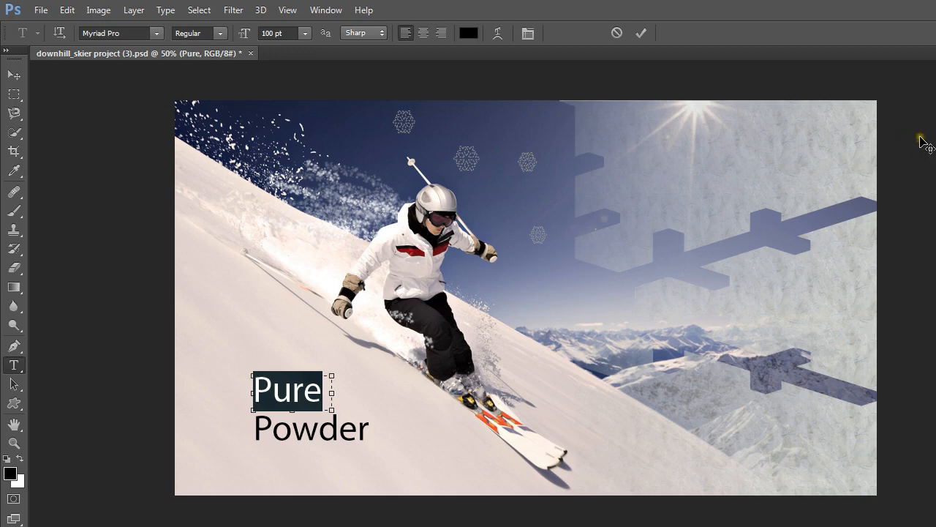
- Show the character formatting settings and make the selected word "Pure" bold
left_click(528, 34)
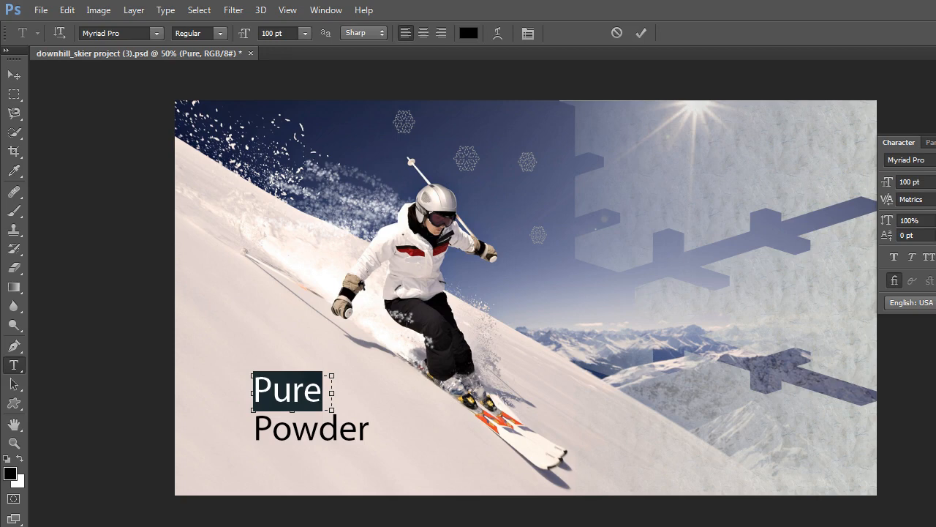
key("ctrl+shift+b")
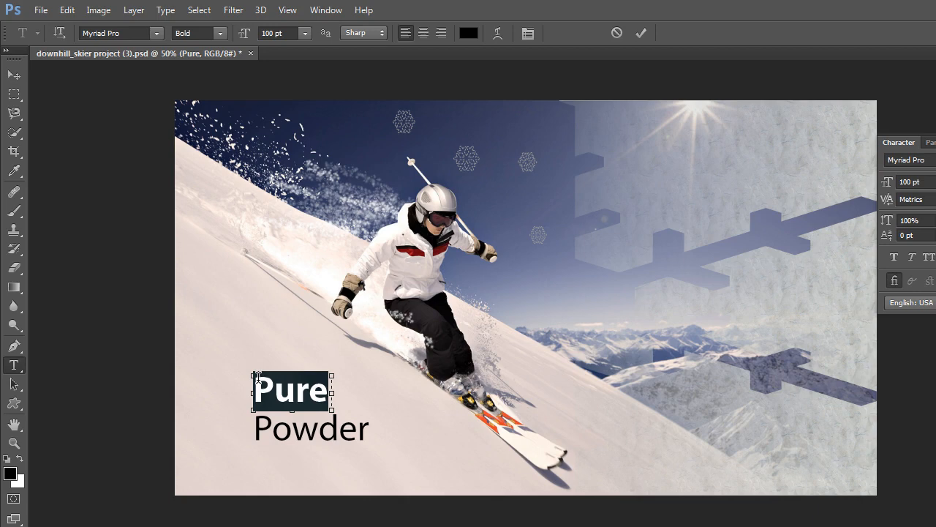
- Tighten the letter tracking of the selected word "Pure" to -80
key("alt+Left")
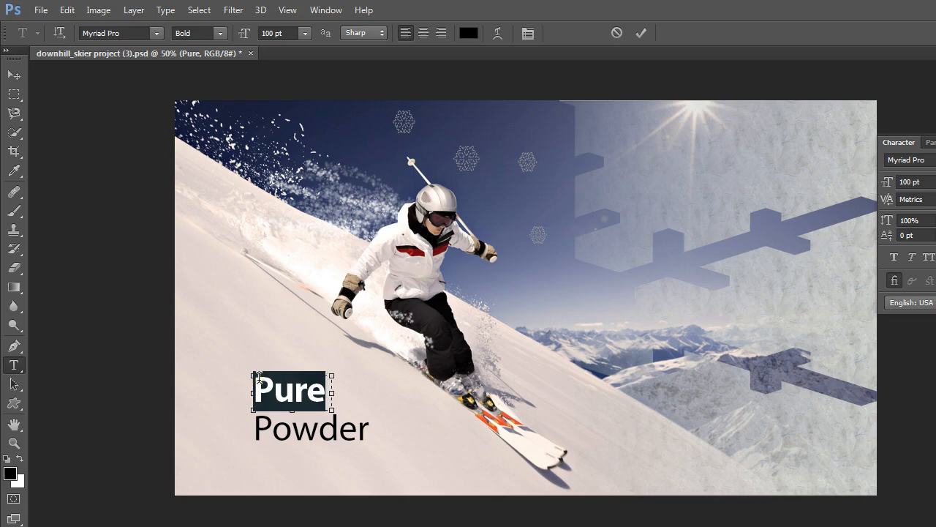
key("alt+Left")
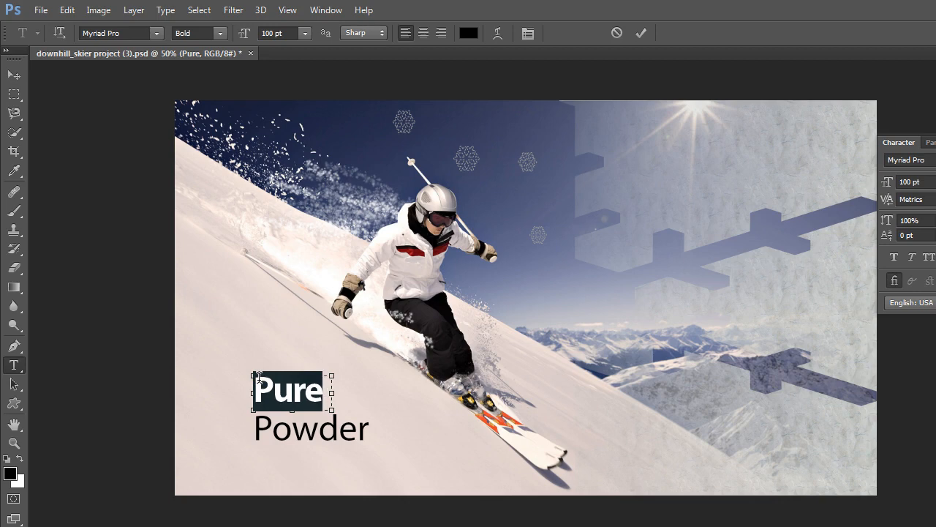
key("alt+Left")
key("alt+Left")
key("alt+Left")
key("alt+Left")
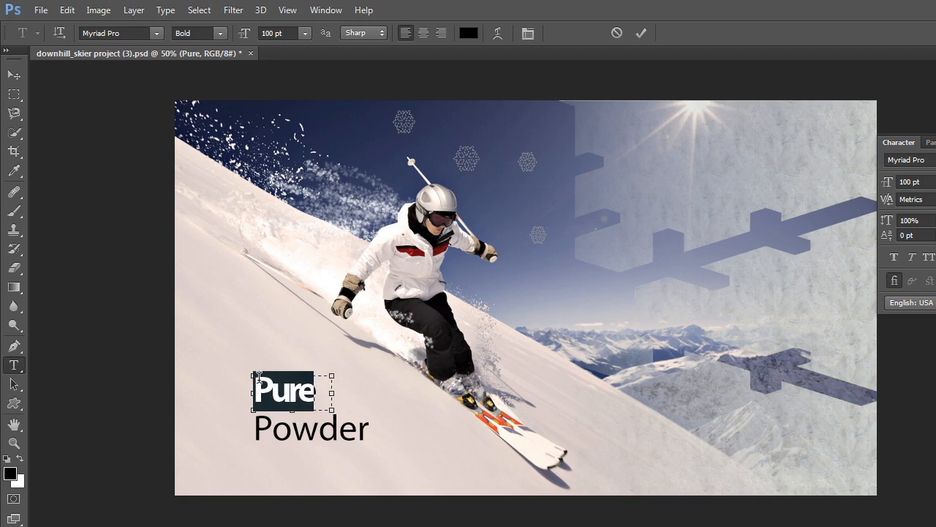
key("alt+Left")
key("alt+Left")
key("alt+Left")
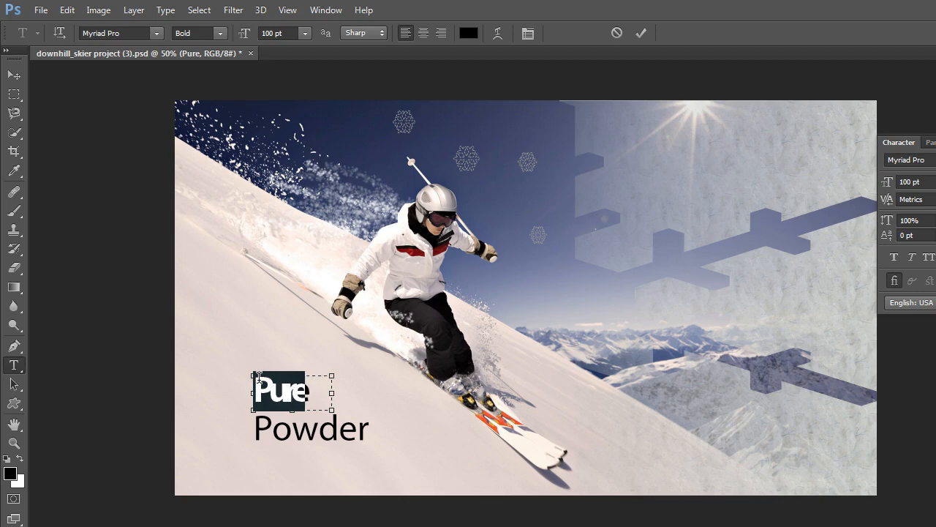
key("alt+Left")
key("alt+Left")
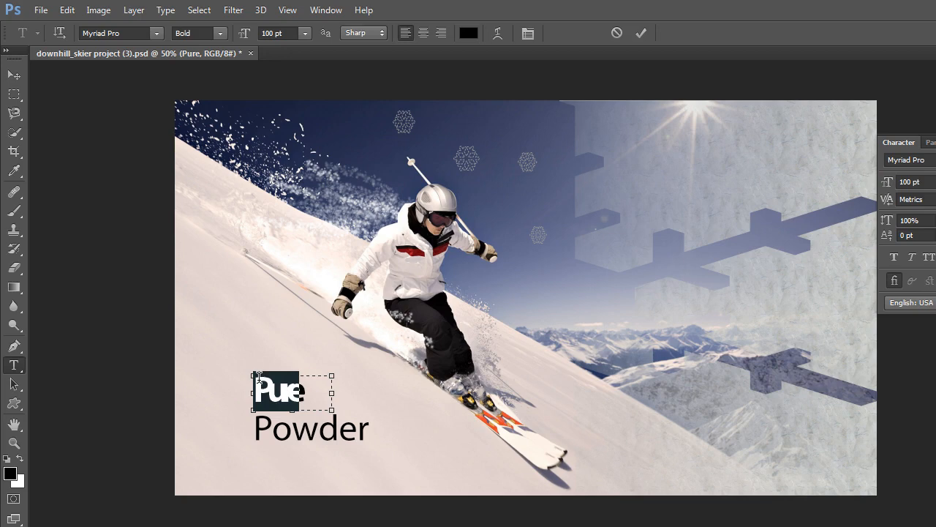
key("alt+Right")
key("alt+Right")
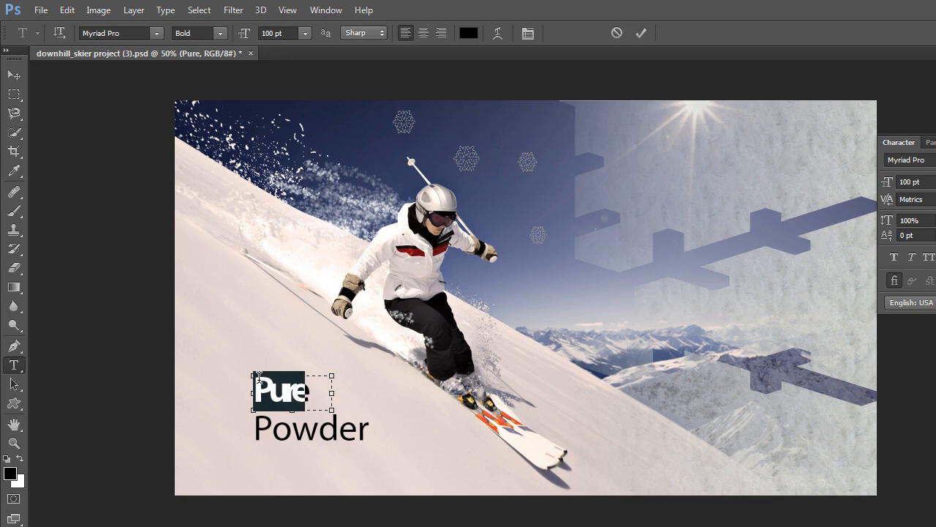
key("alt+Right")
key("alt+Right")
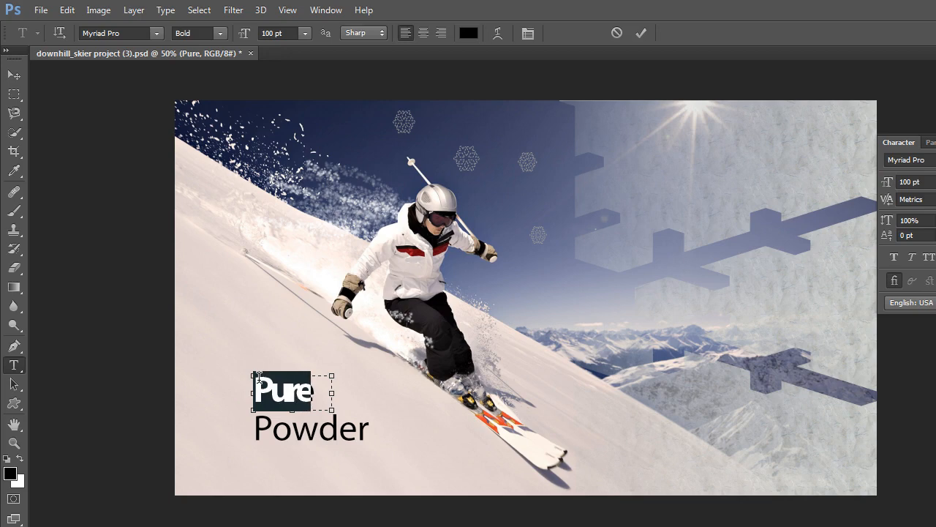
key("alt+Right")
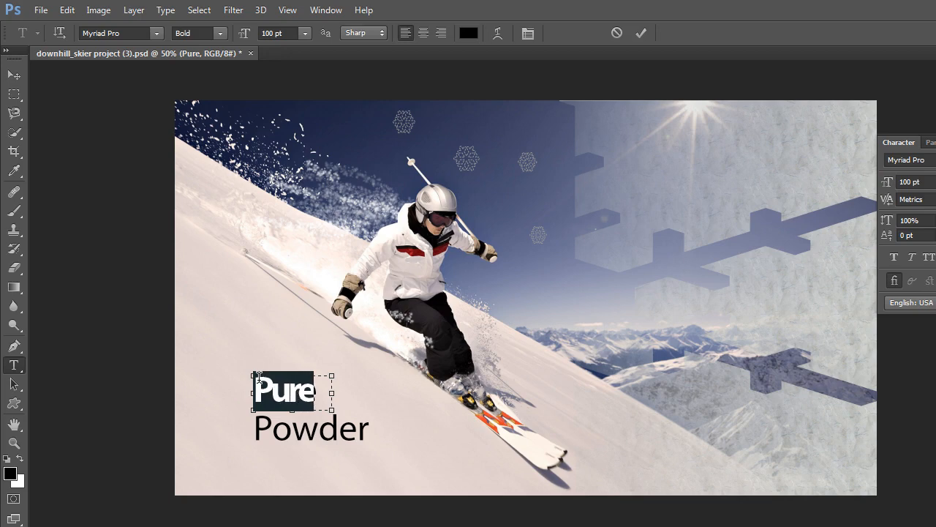
key("alt+Right")
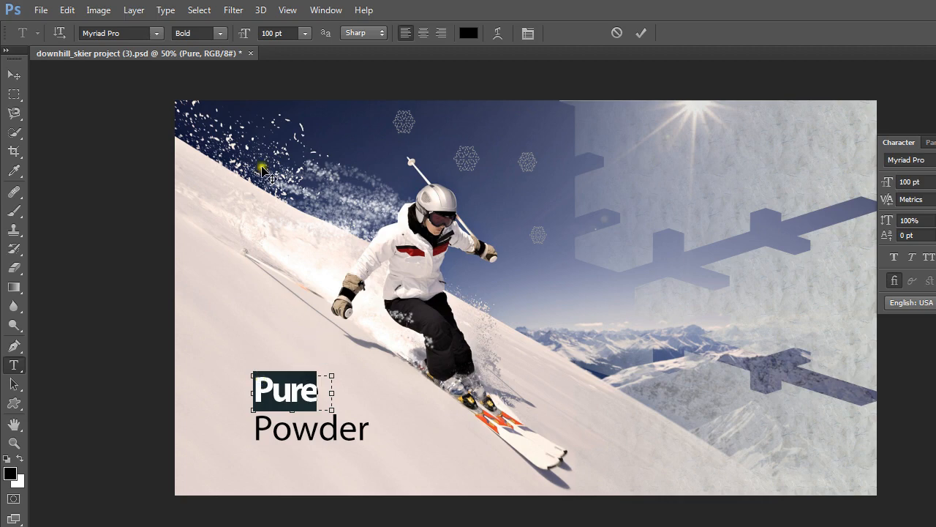
- Show the paragraph styles and create a new paragraph style from the formatted "Pure" text
left_click(327, 11)
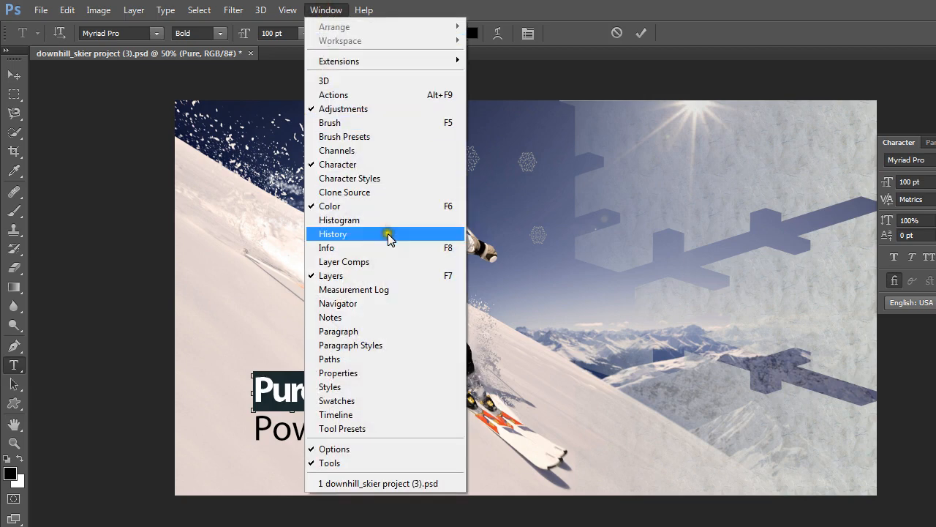
left_click(348, 347)
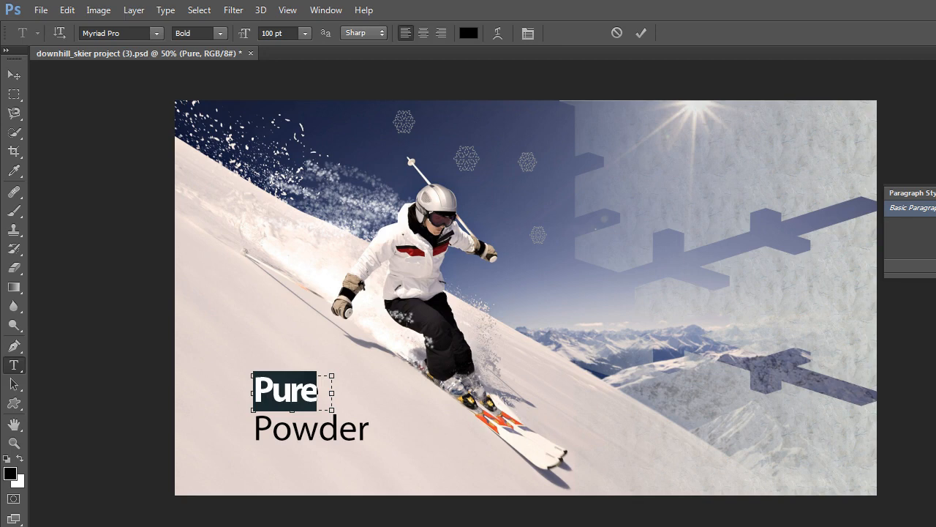
left_click(935, 266)
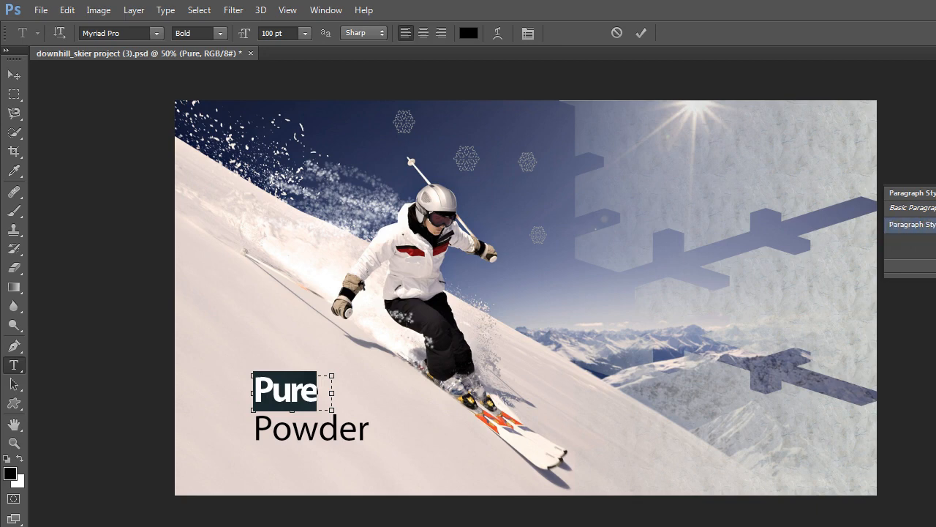
- Rename the new paragraph style as Heading in its style options and accept the settings
left_click(931, 229)
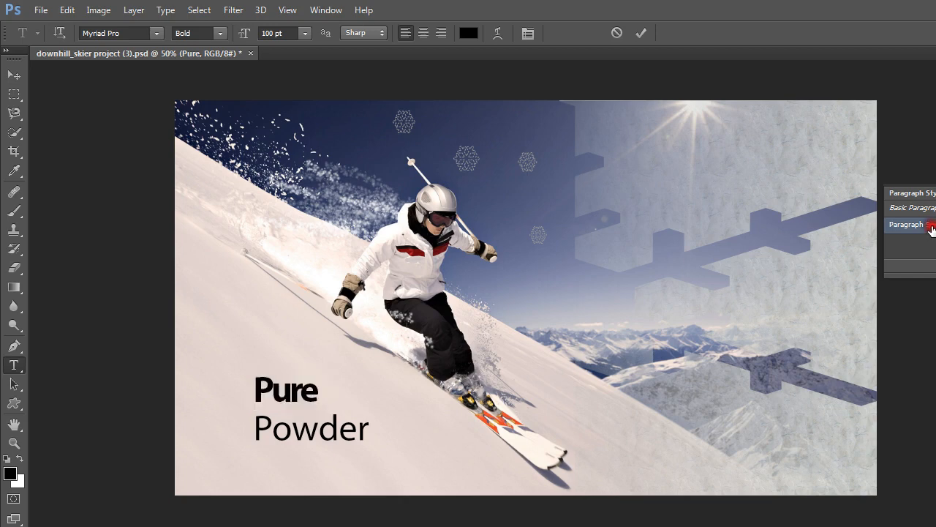
double_click(931, 228)
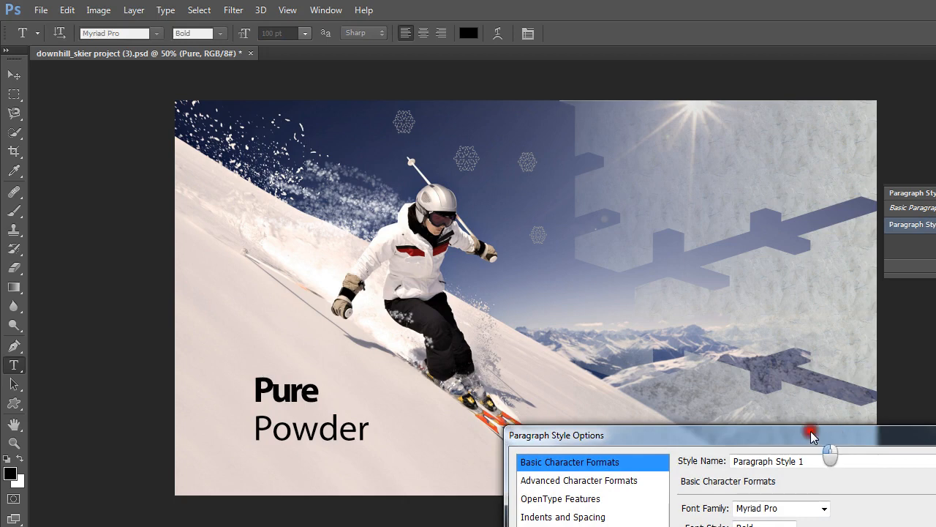
left_click_drag(812, 437, 810, 348)
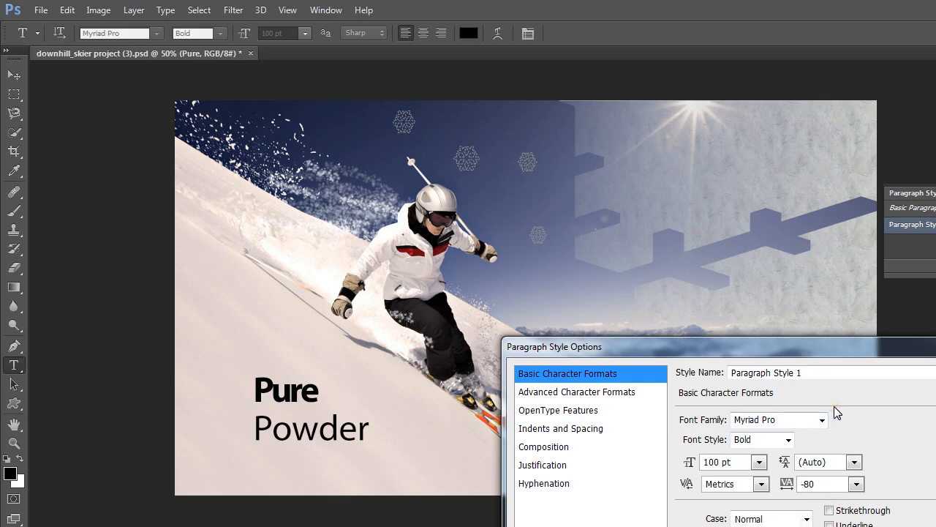
left_click_drag(812, 372, 674, 373)
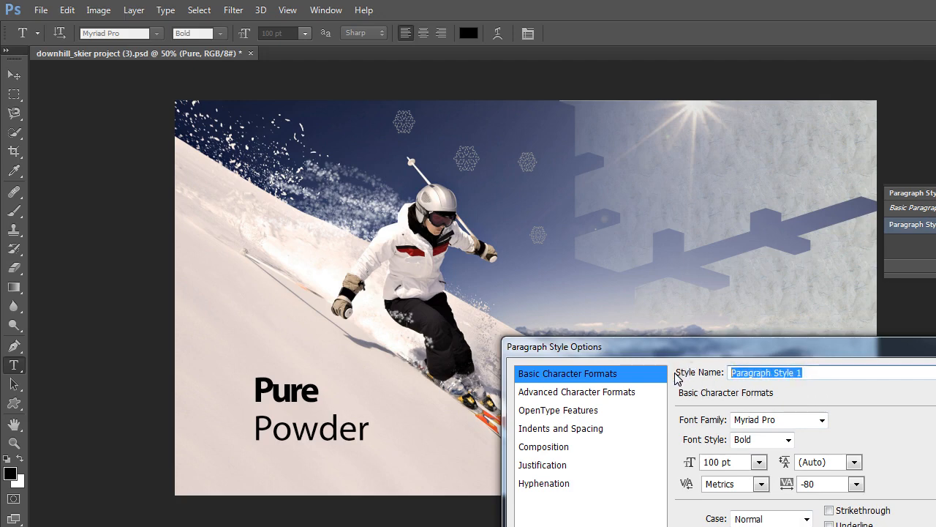
type("Hea")
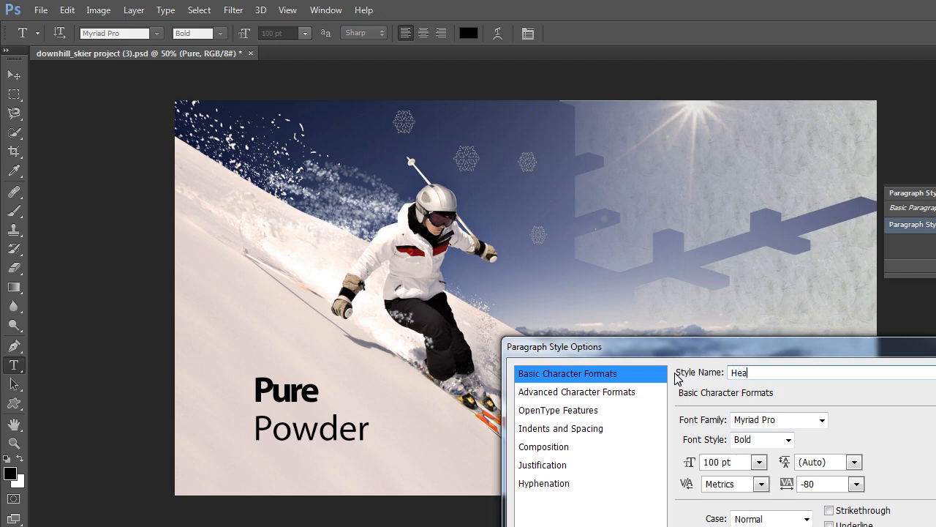
type("ding")
key("Return")
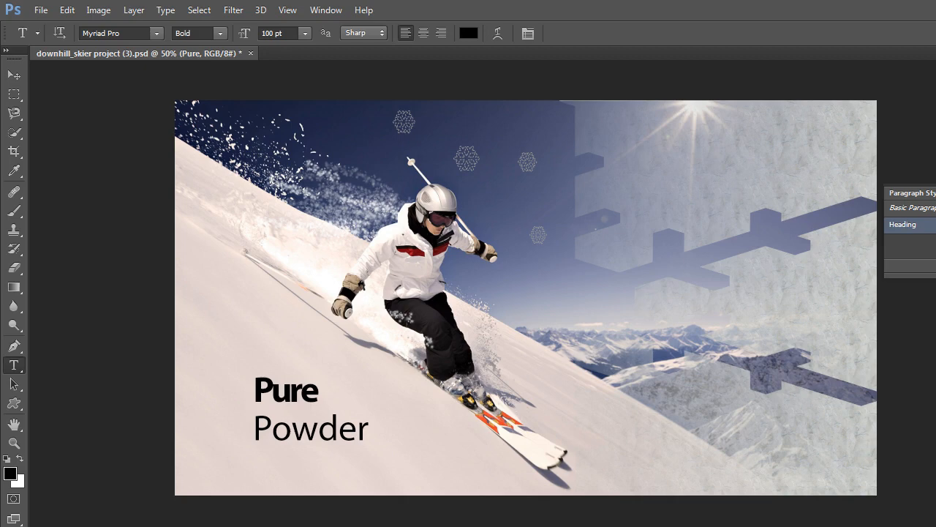
- Select the word "Powder" on its text layer, apply the Heading paragraph style without overrides to it, and commit the edit
key("alt+bracketleft")
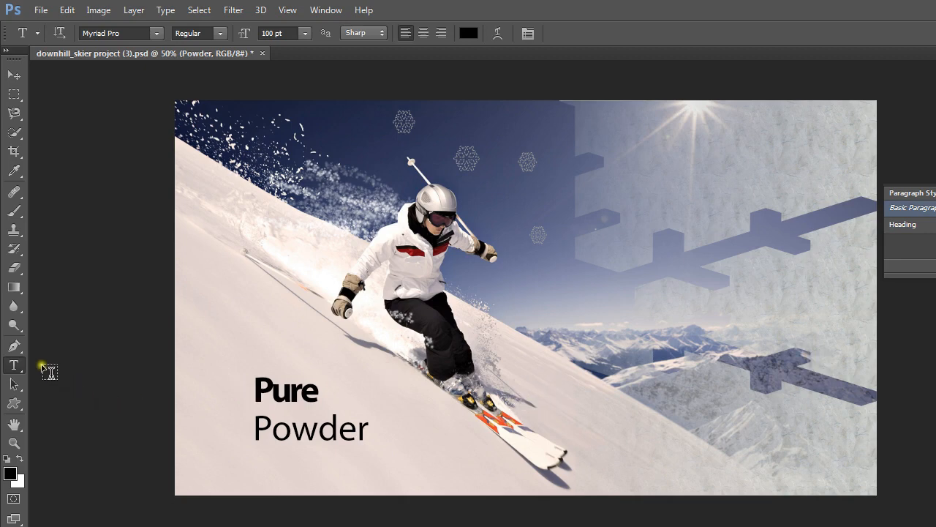
left_click(15, 364)
left_click(300, 430)
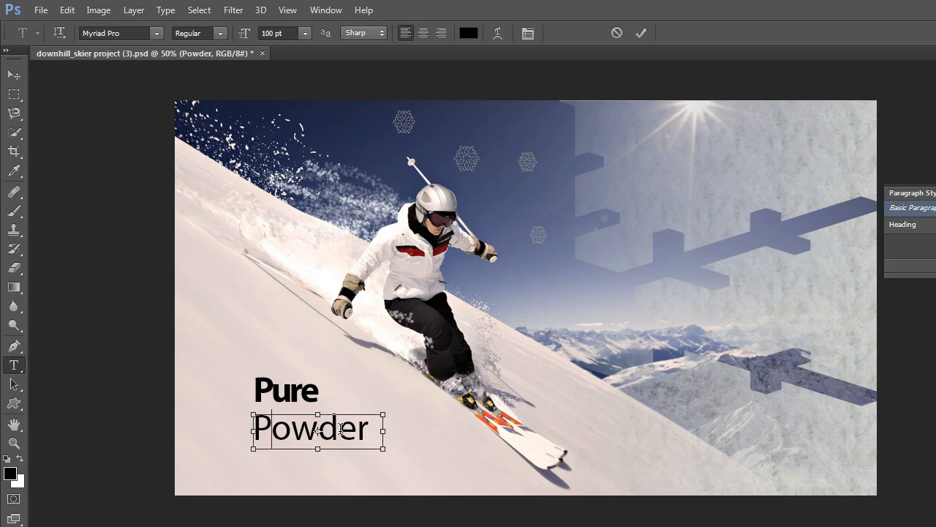
double_click(340, 428)
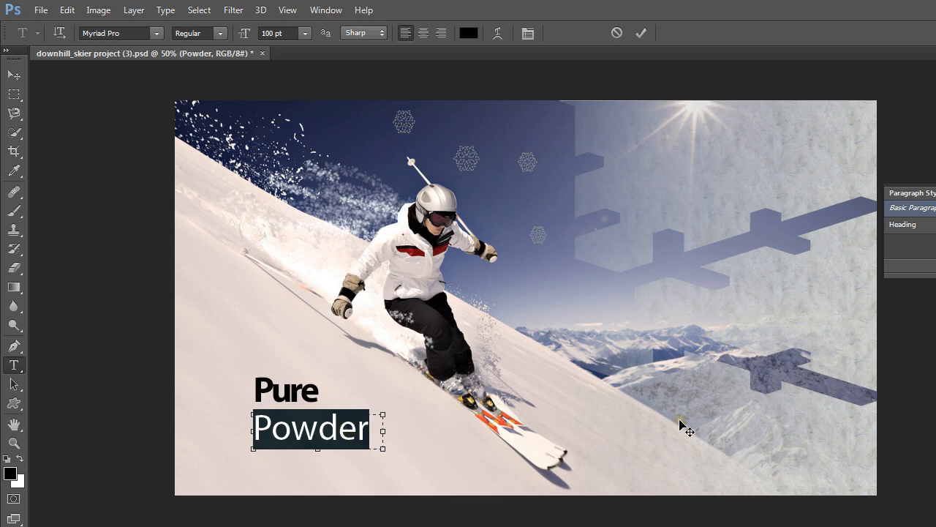
left_click(905, 225)
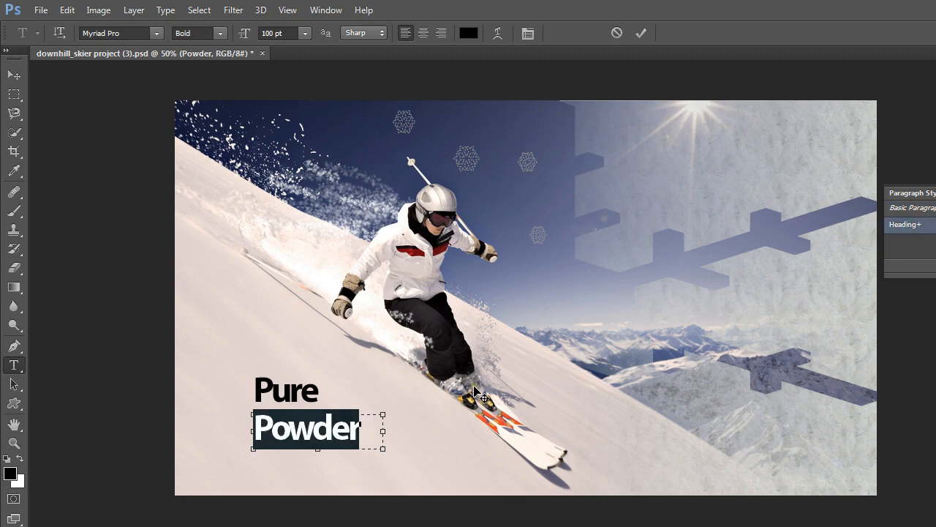
left_click(921, 227)
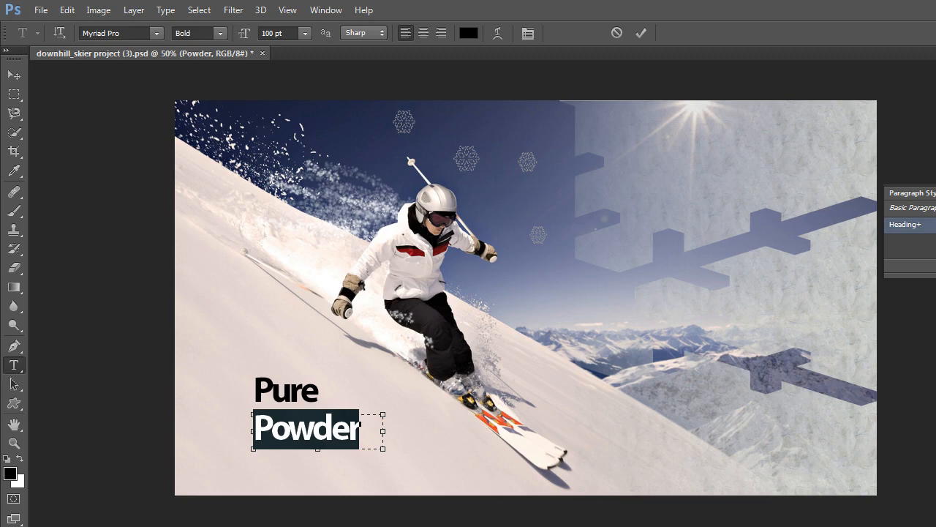
left_click(641, 34)
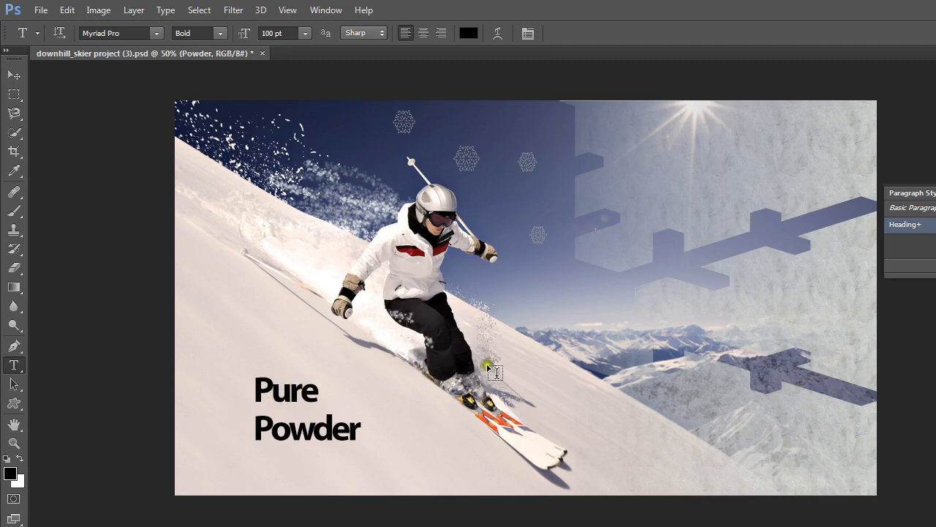
- Open the Heading paragraph style's options and its text color picker, and move the picker clear of the skier image
right_click(923, 230)
double_click(922, 227)
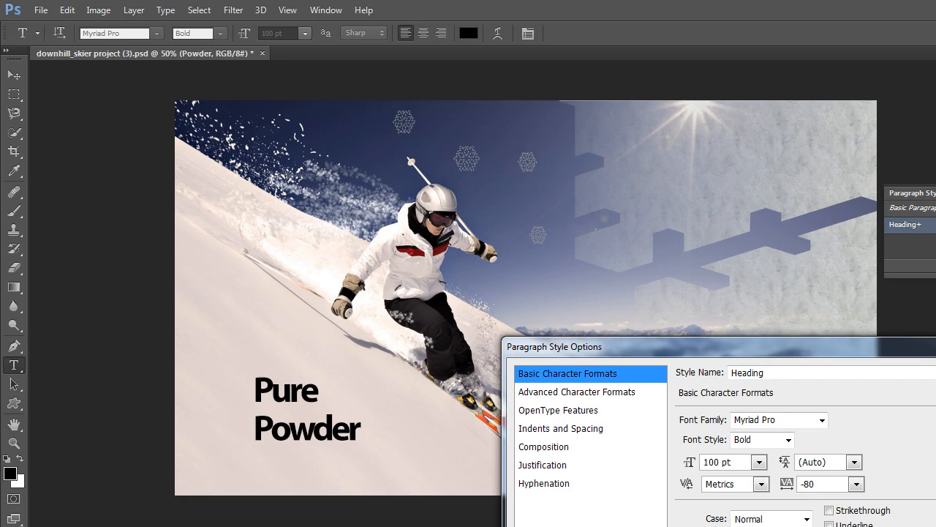
left_click(749, 526)
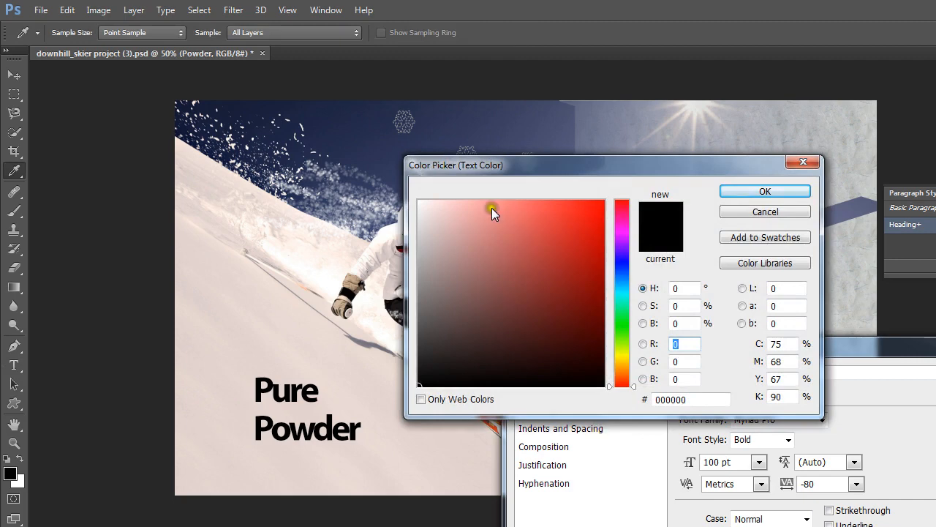
left_click_drag(566, 163, 841, 149)
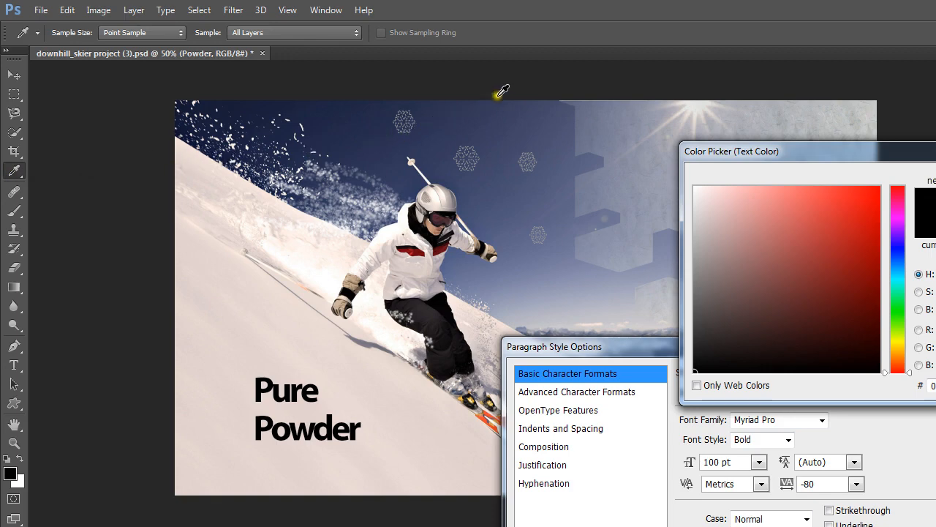
- Sample a dark muted blue from the image as the Heading style's text color, and accept the color and the style options
left_click(546, 124)
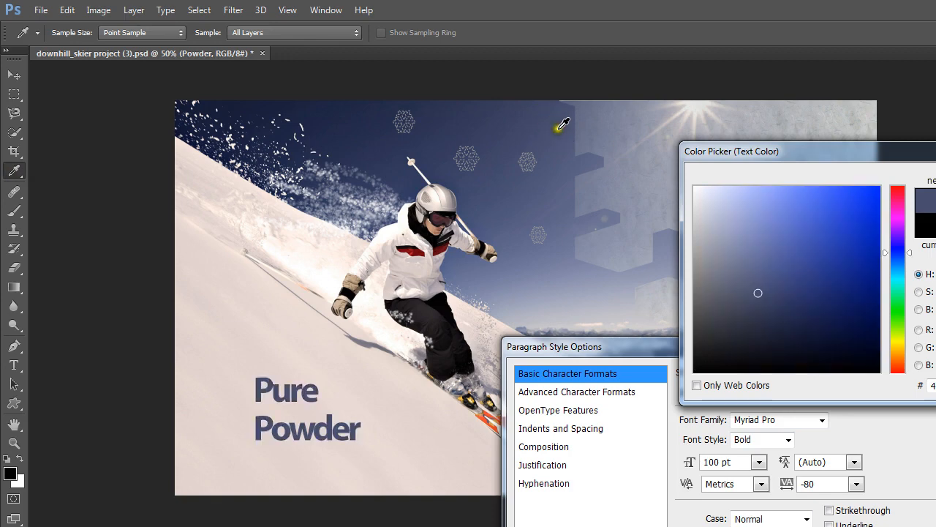
left_click(561, 175)
left_click(504, 202)
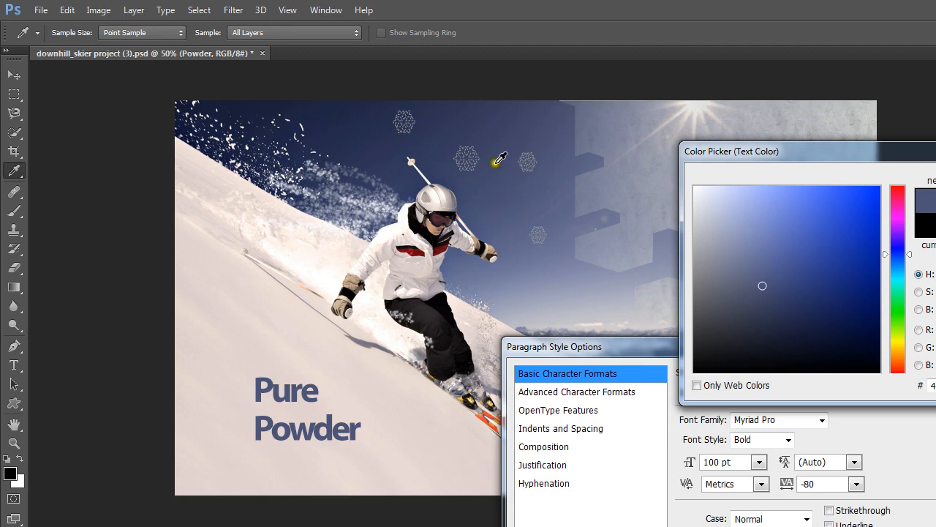
left_click(484, 132)
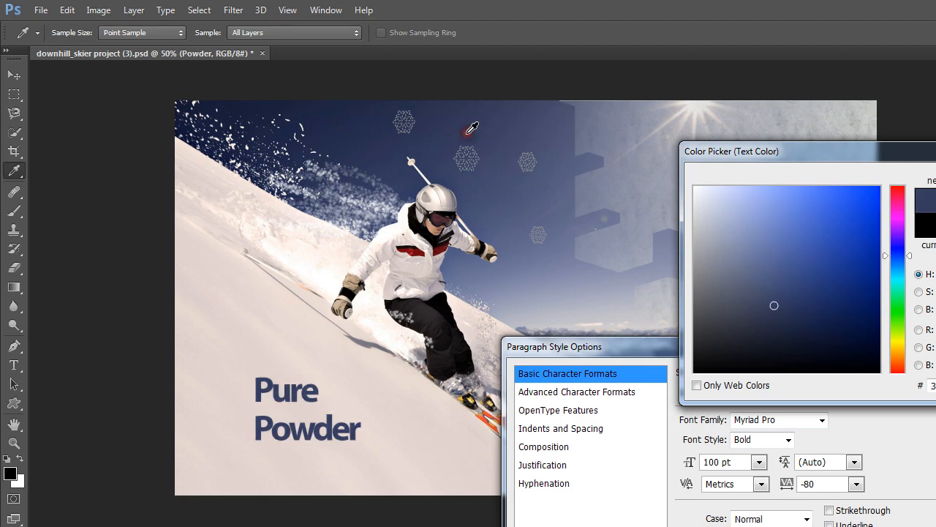
left_click(503, 119)
left_click(591, 167)
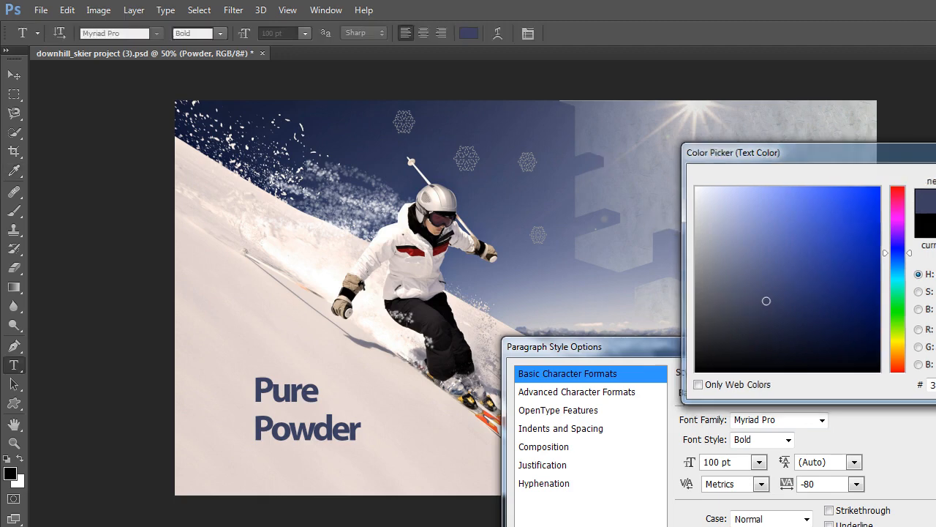
key("Return")
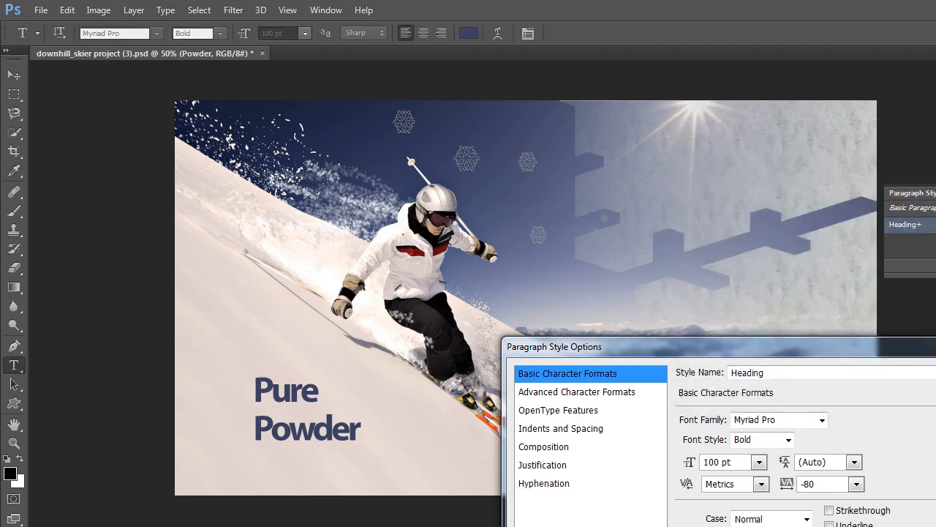
key("Return")
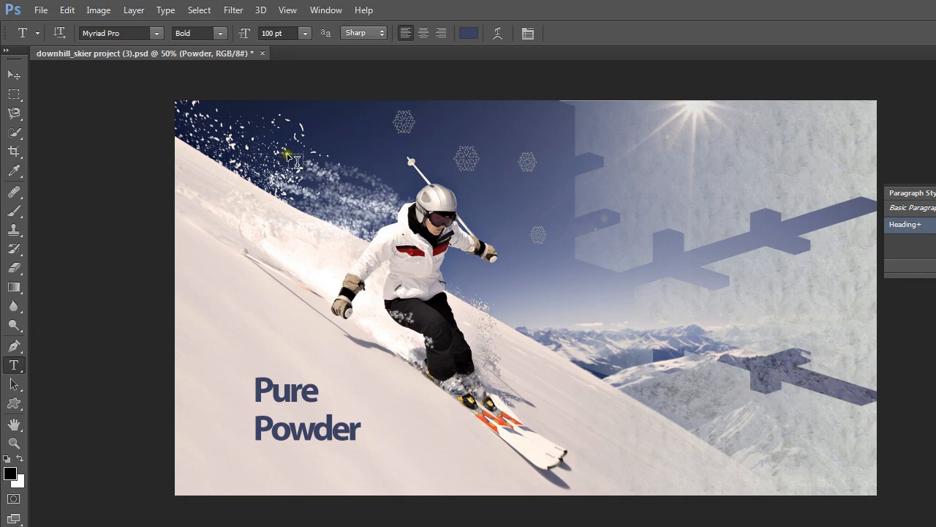
- Save the downhill skier project under its existing file name
left_click(40, 9)
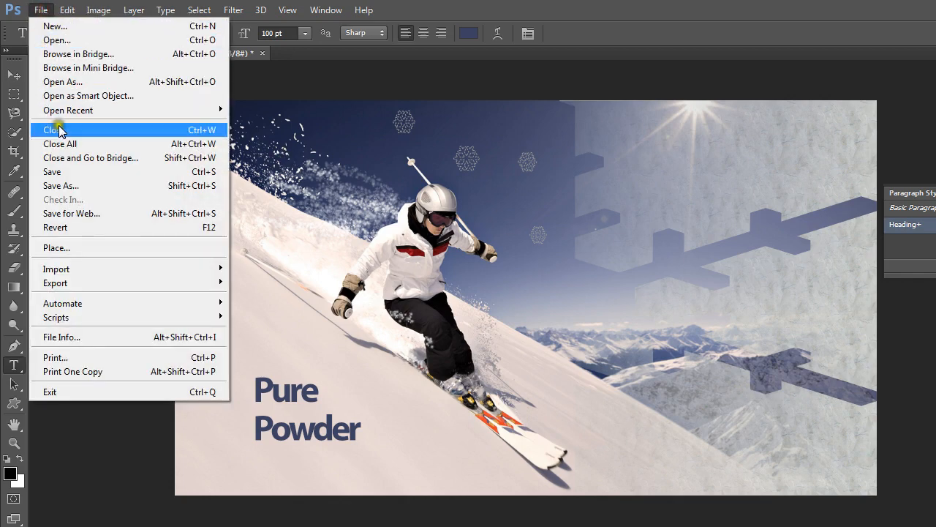
left_click(63, 173)
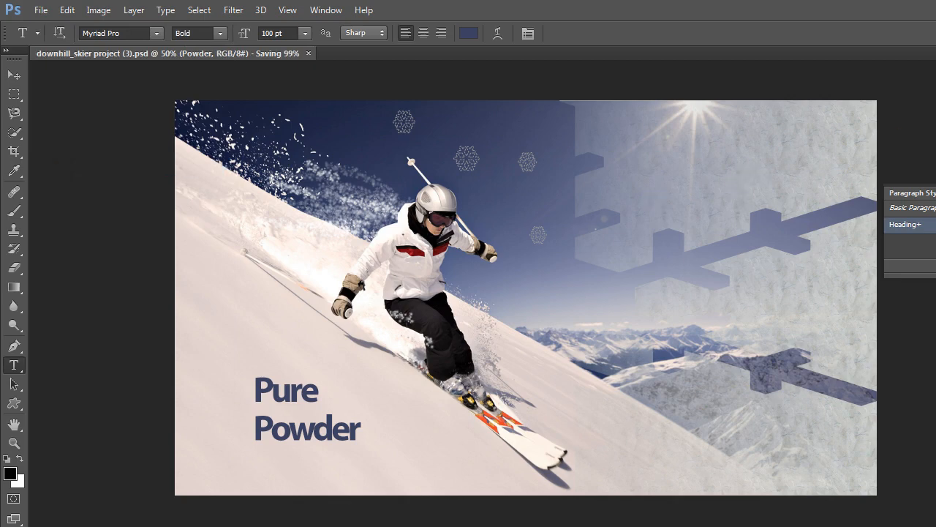